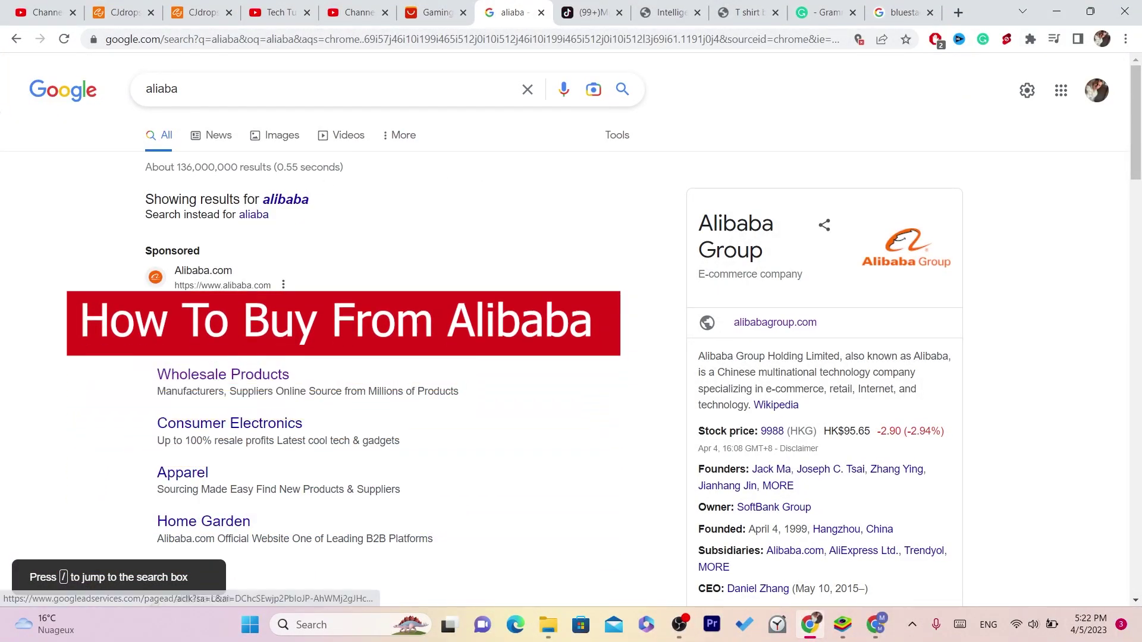
- Open the sponsored Alibaba.com result and browse the homepage's product recommendations
left_click(273, 308)
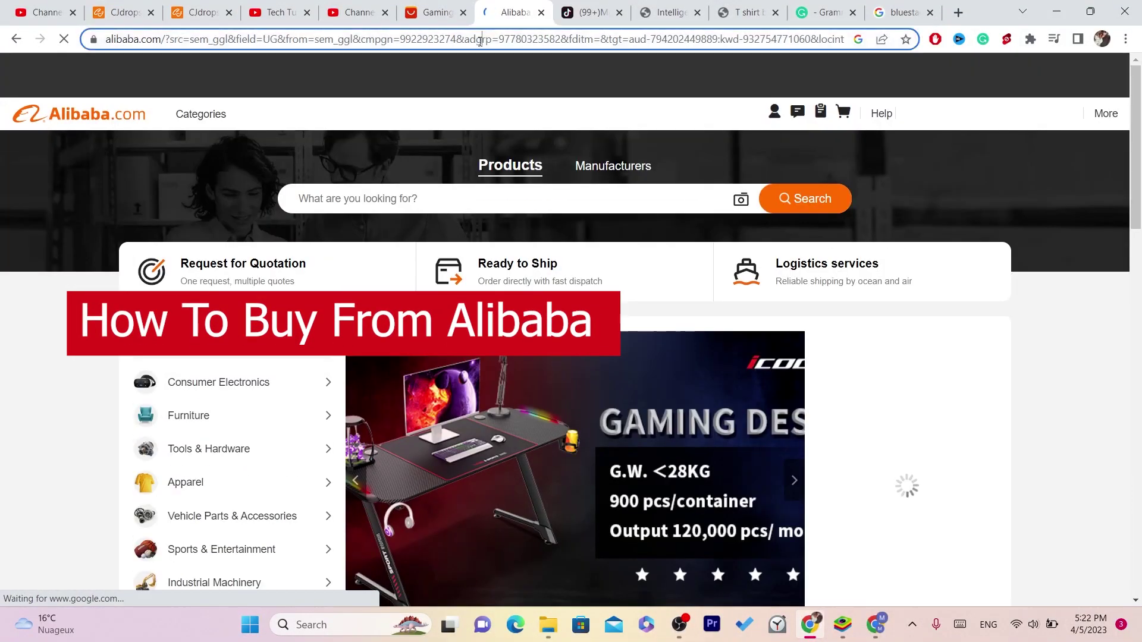
left_click(480, 43)
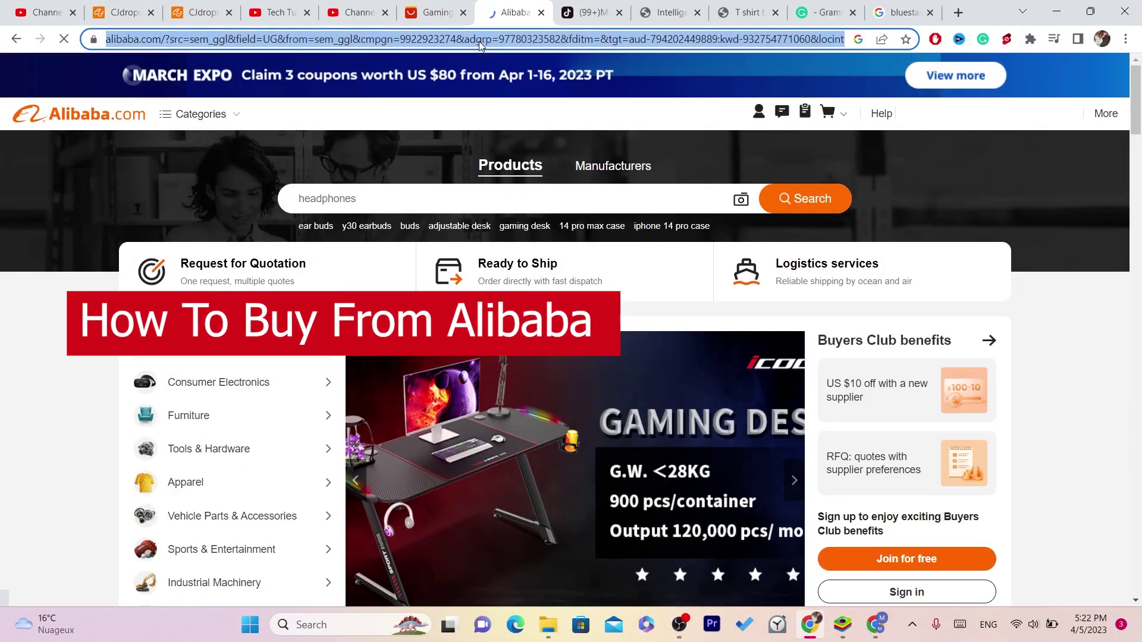
left_click_drag(1137, 114, 1140, 337)
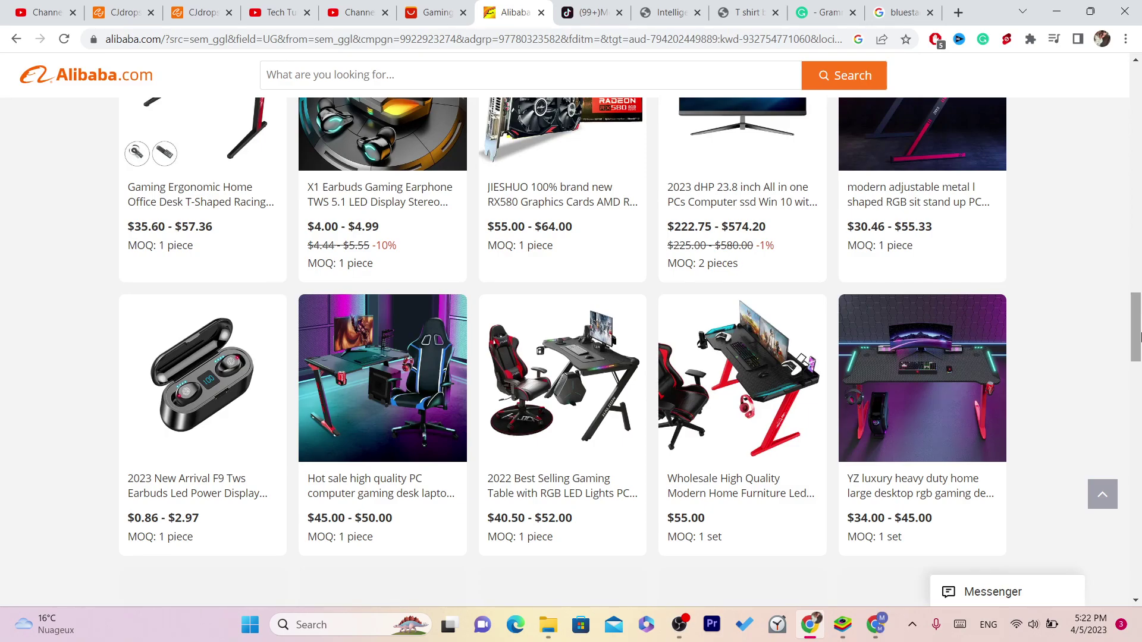
left_click_drag(1140, 338, 1140, 115)
- Search Alibaba for GAMING DESK using the recent search
left_click(378, 172)
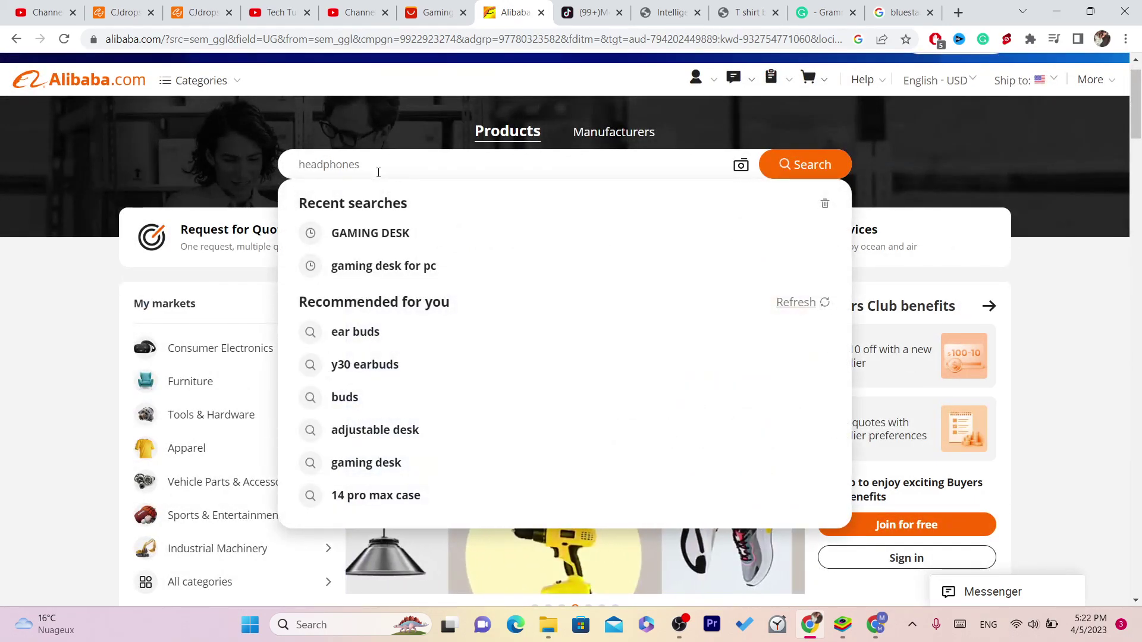
left_click(388, 232)
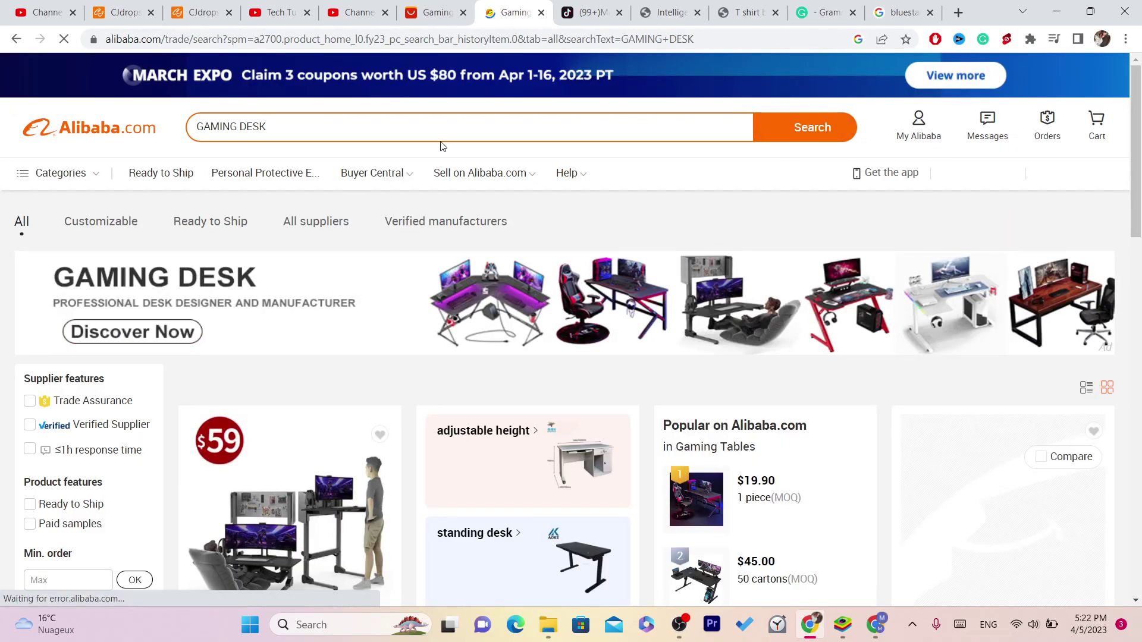
left_click(399, 123)
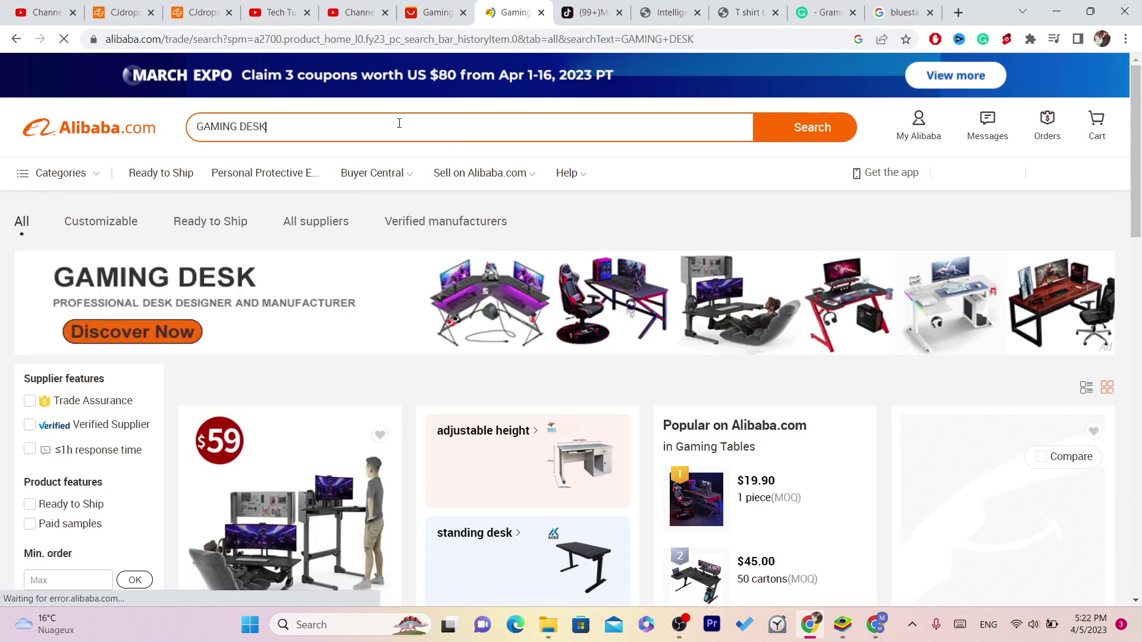
triple_click(326, 133)
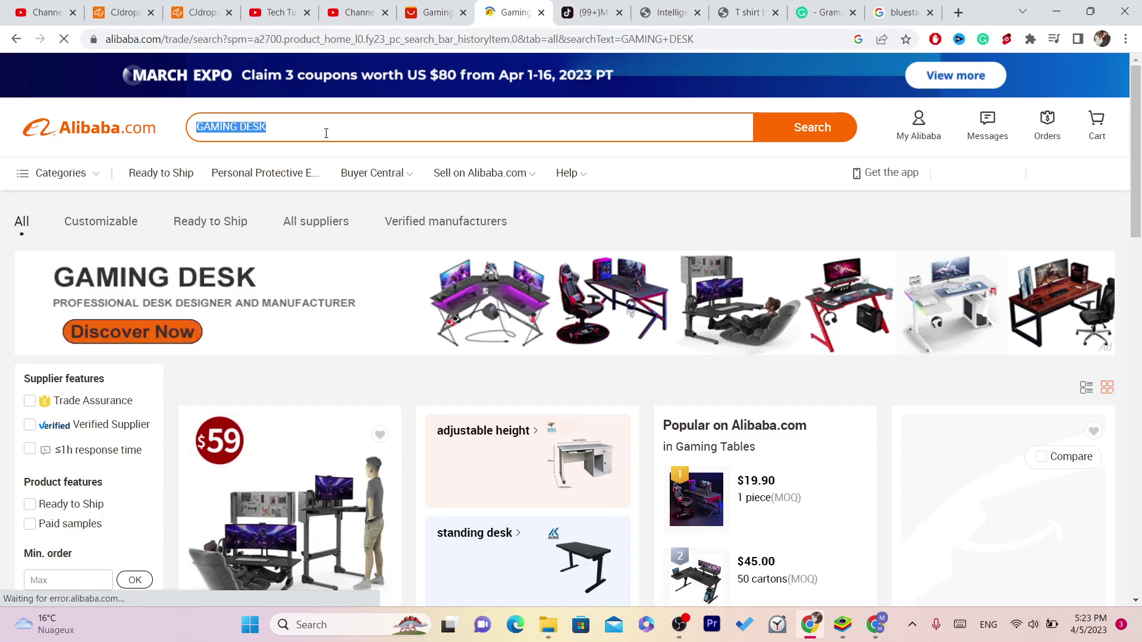
- Open the "Gaming Desk Lying Down To Play Game Desk" listing from the verified-supplier results
scroll(1140, 125, "down", 3)
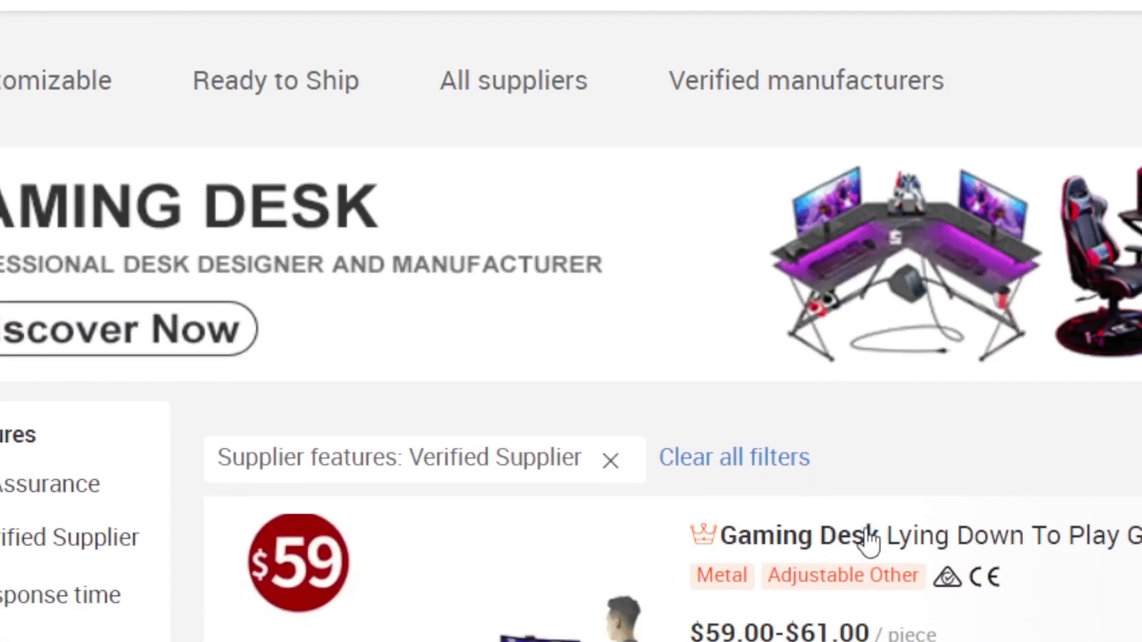
left_click(823, 532)
left_click(1048, 96)
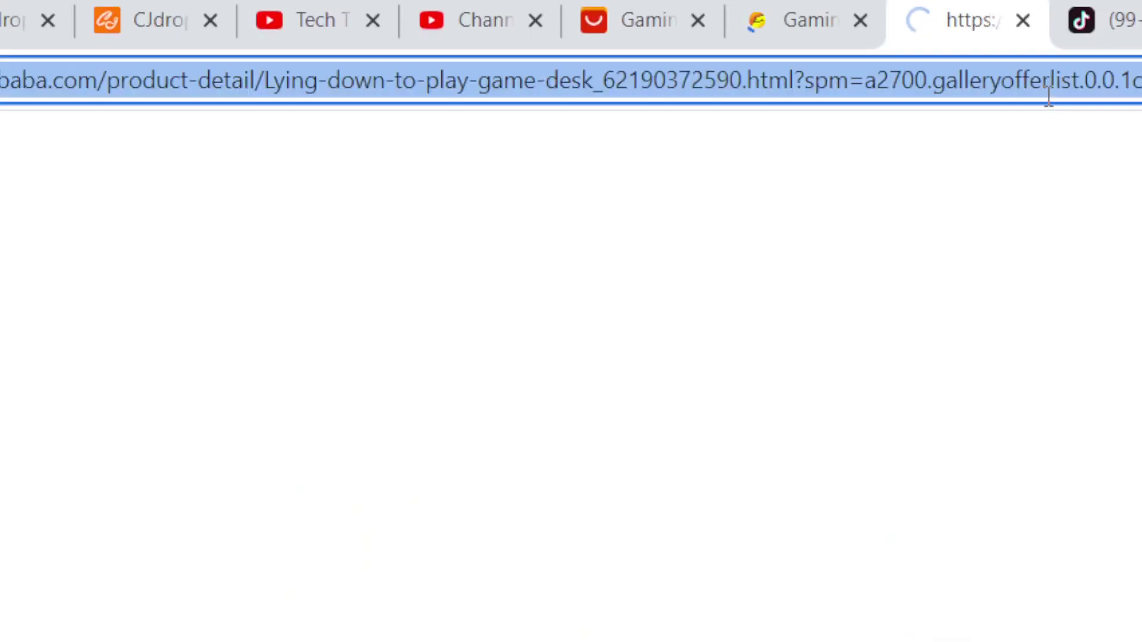
double_click(1048, 95)
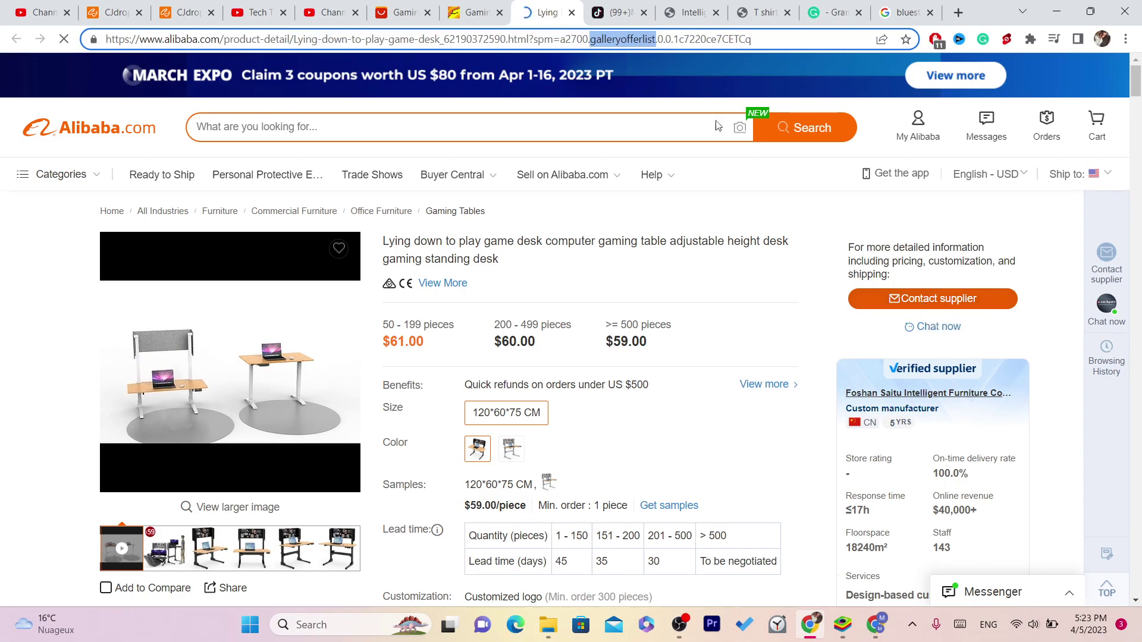
- Return to the gaming desk results, try to filter them to Ready to Ship products, and reload the page
left_click(476, 12)
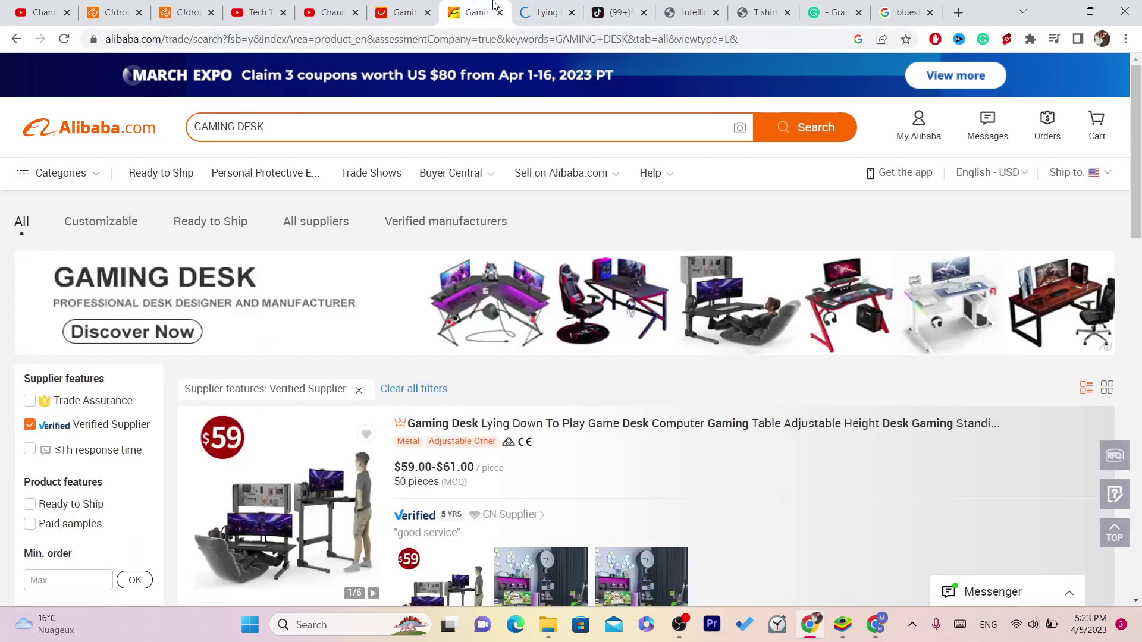
left_click(32, 508)
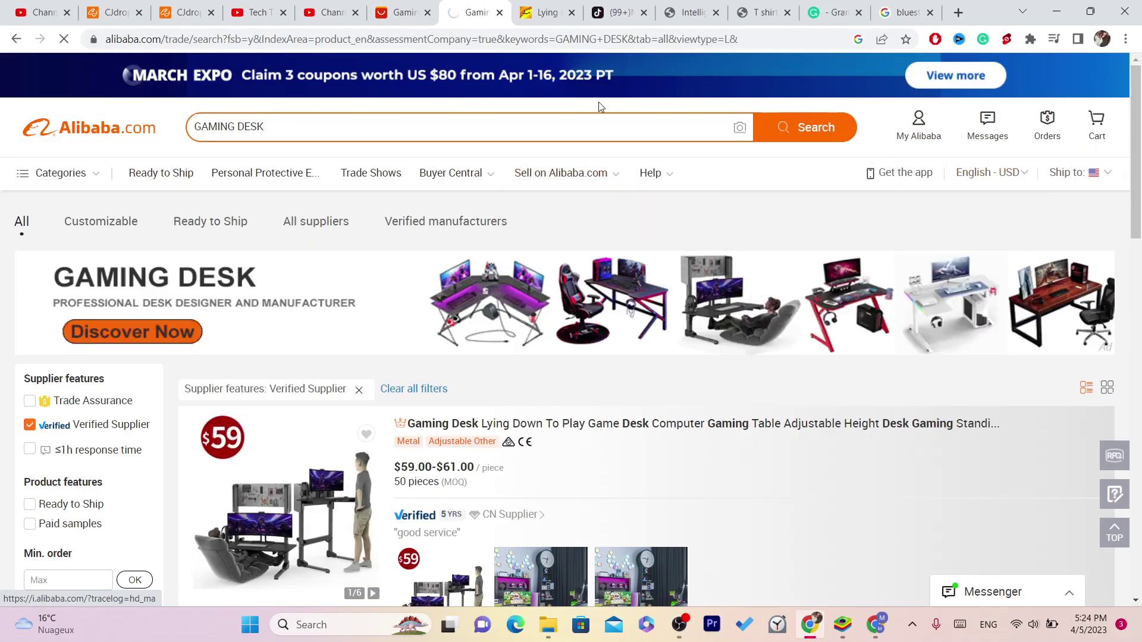
left_click(465, 37)
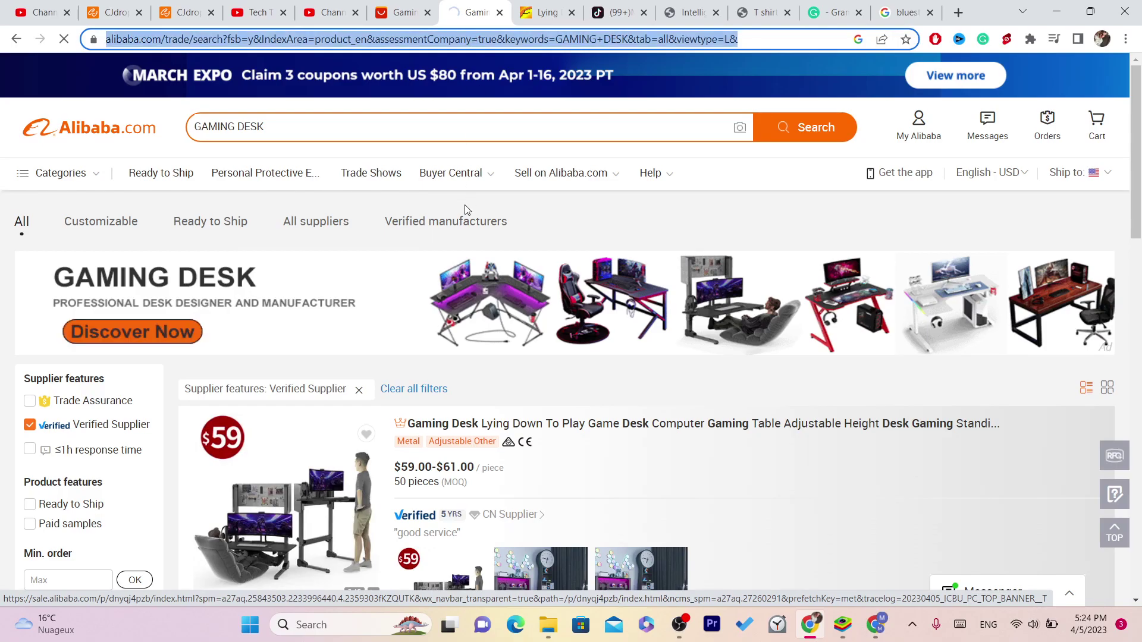
left_click_drag(1136, 121, 1135, 133)
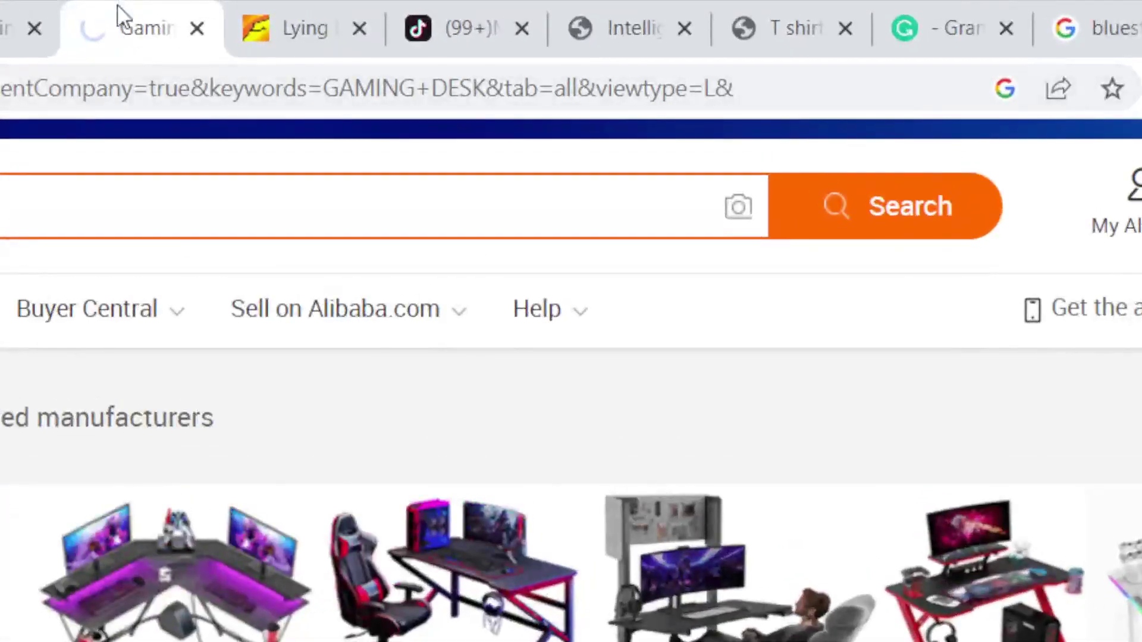
scroll(77, 524, "down", 8)
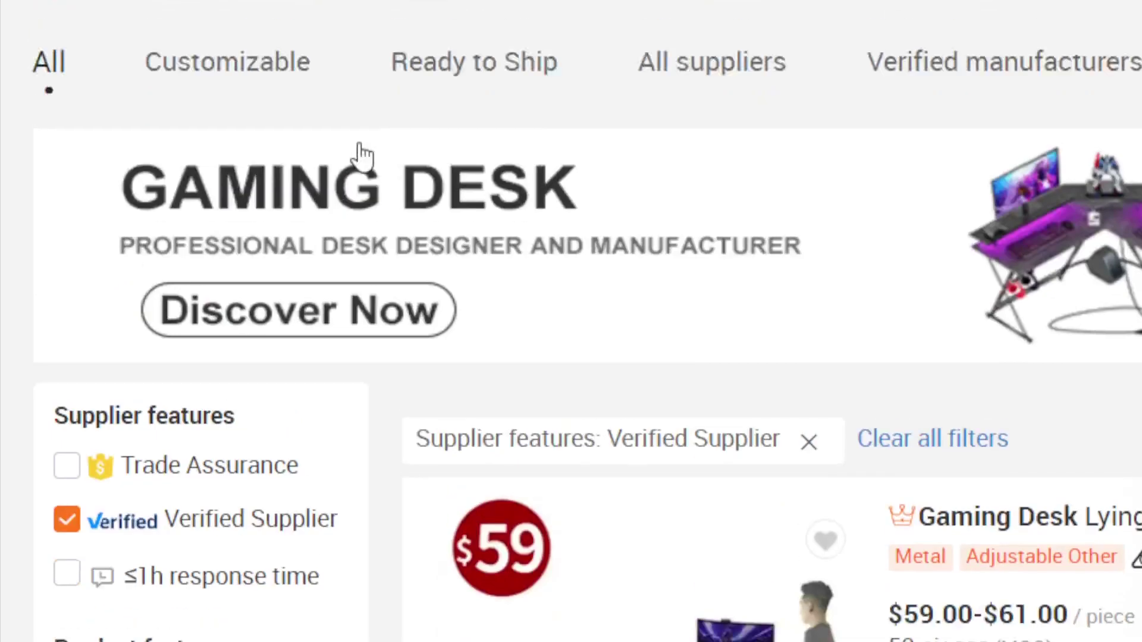
left_click(37, 89)
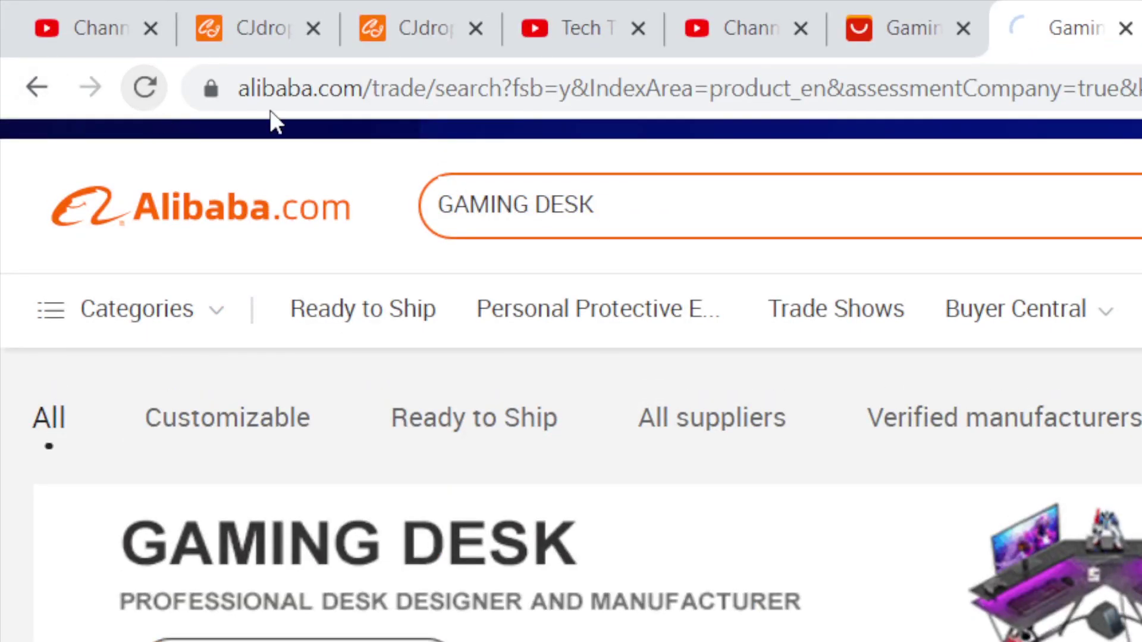
left_click(1053, 74)
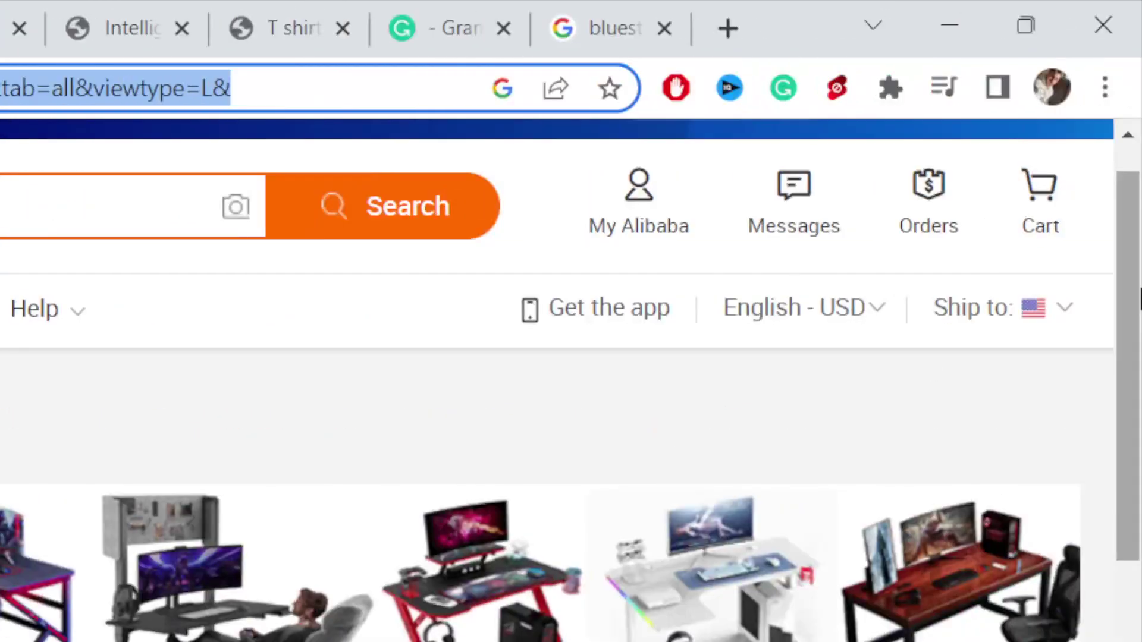
left_click_drag(1137, 287, 1140, 458)
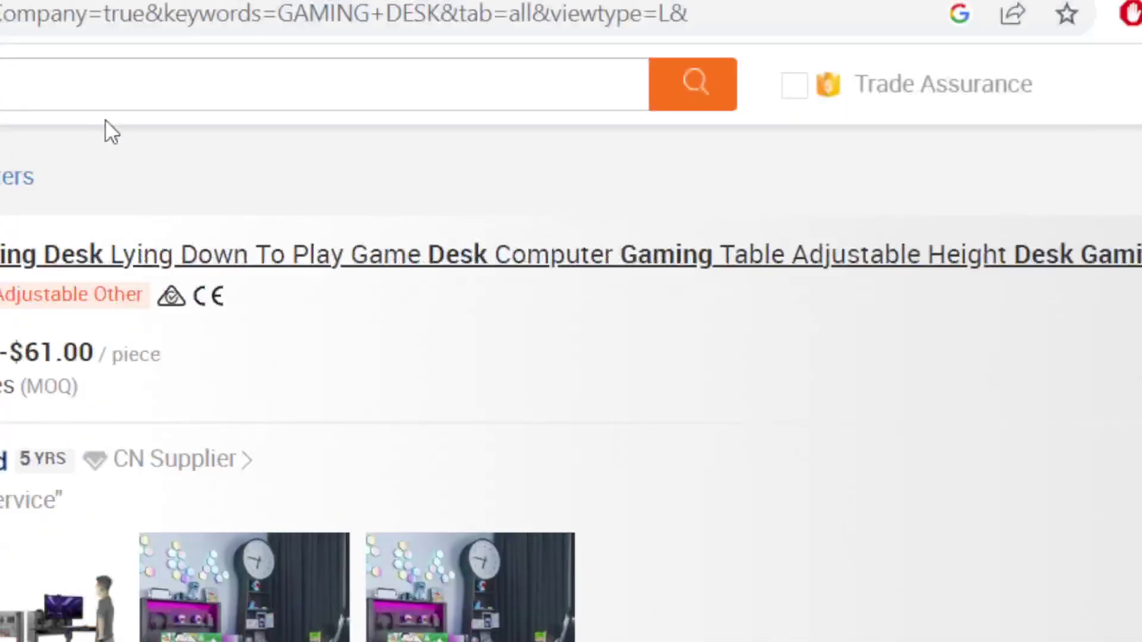
- Search the web for alibaba and open the sponsored Alibaba global products result
left_click(97, 85)
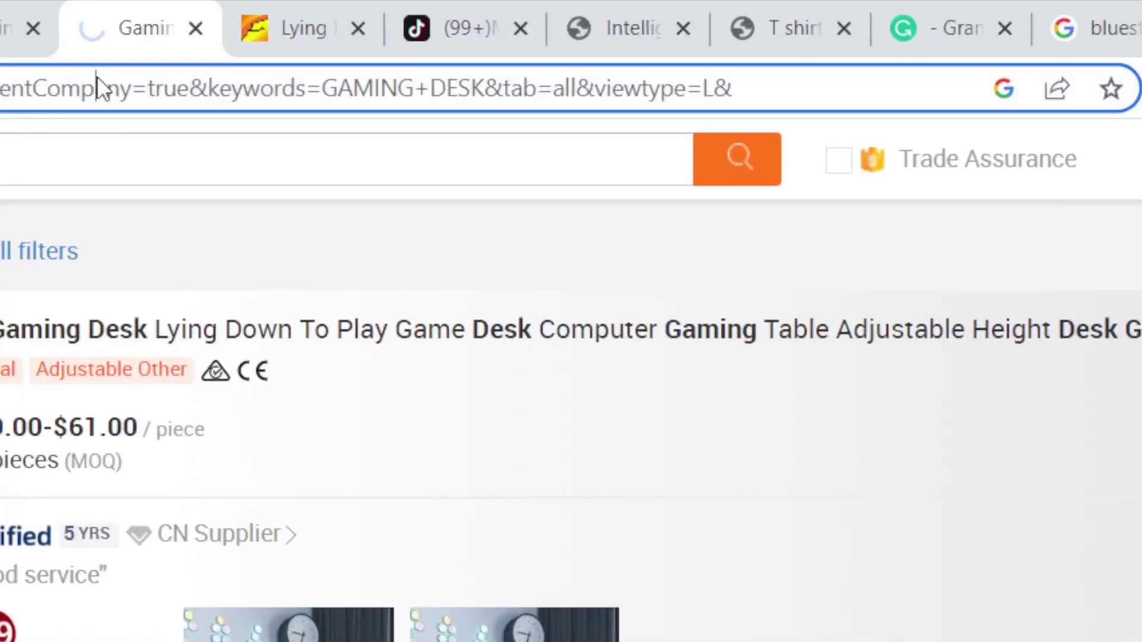
type("ali")
left_click(98, 285)
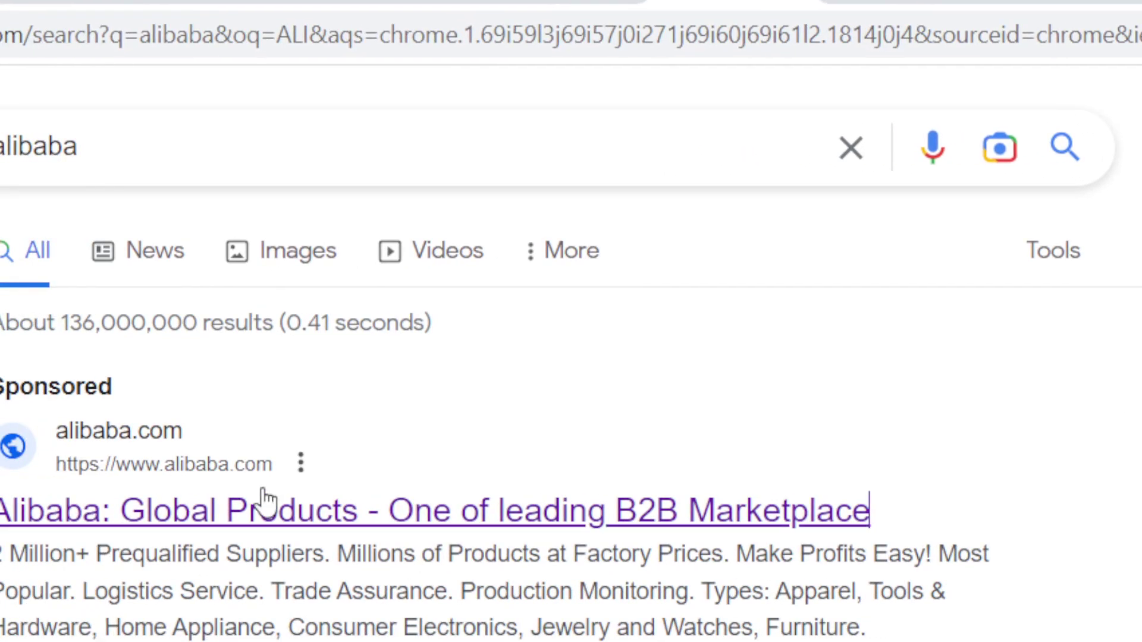
left_click(266, 502)
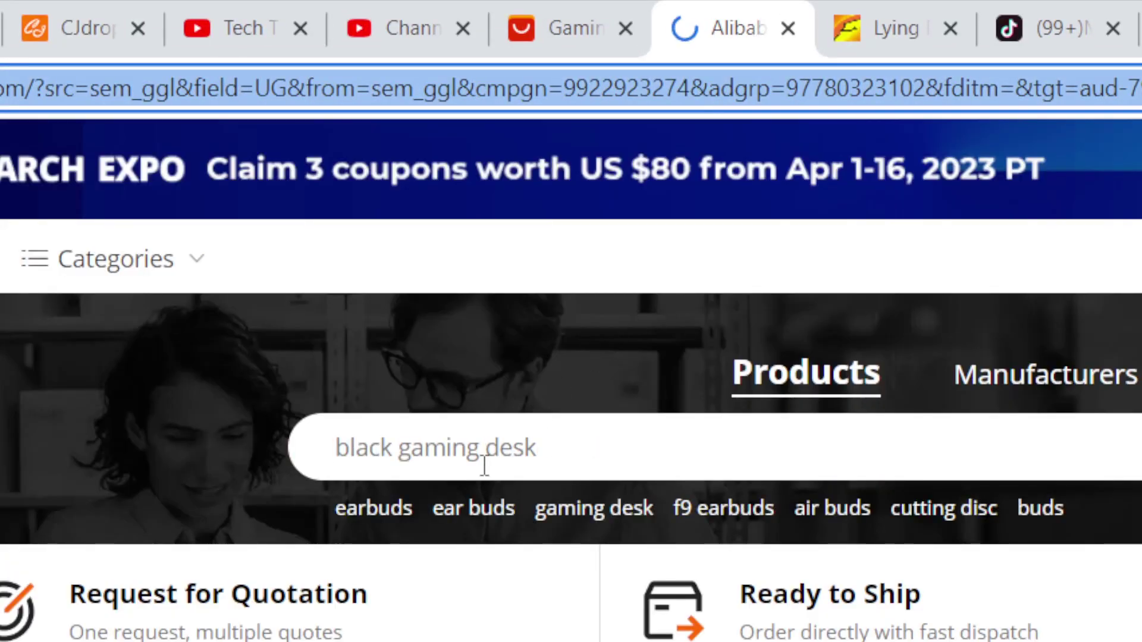
- Rerun the recent GAMING DESK search and filter the results to Ready to Ship products
left_click(484, 466)
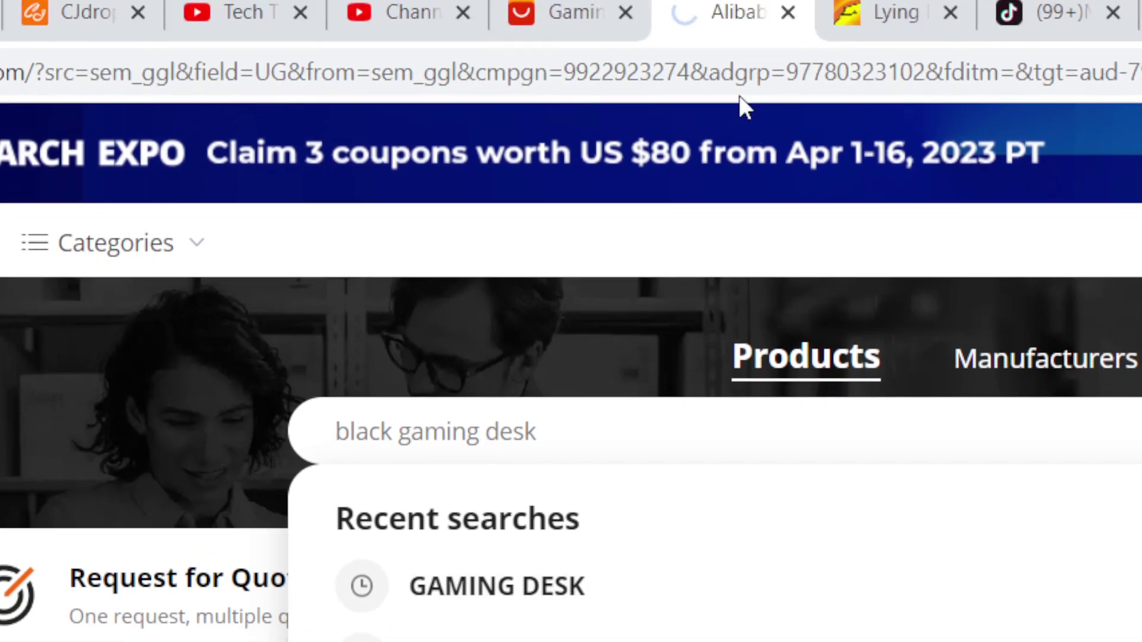
left_click(722, 40)
key("End")
double_click(721, 42)
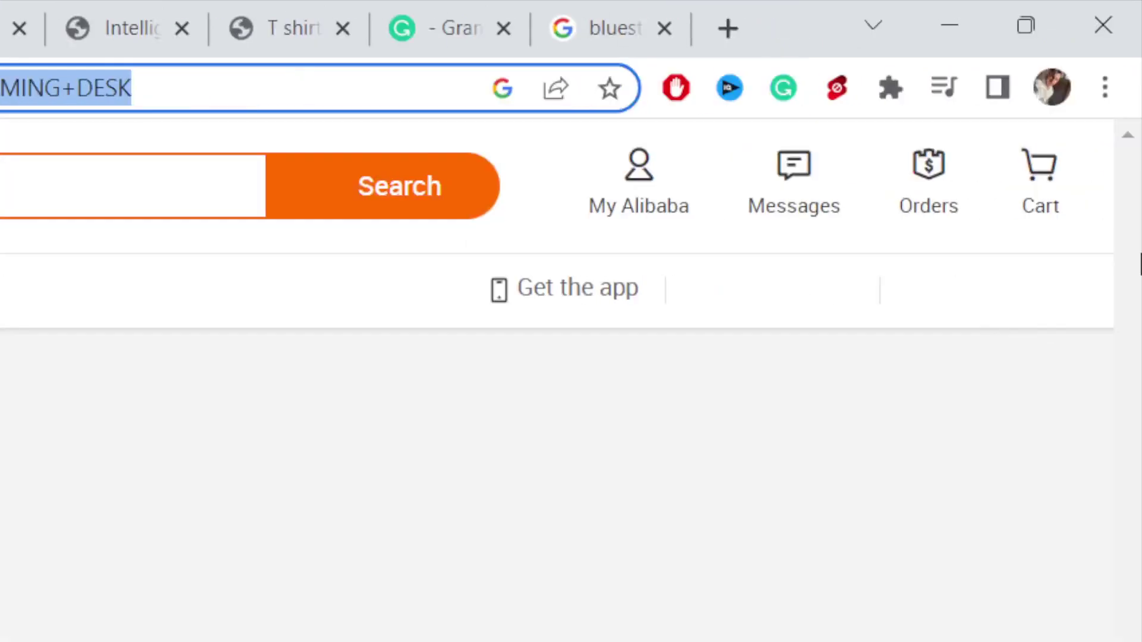
left_click_drag(1139, 262, 1138, 286)
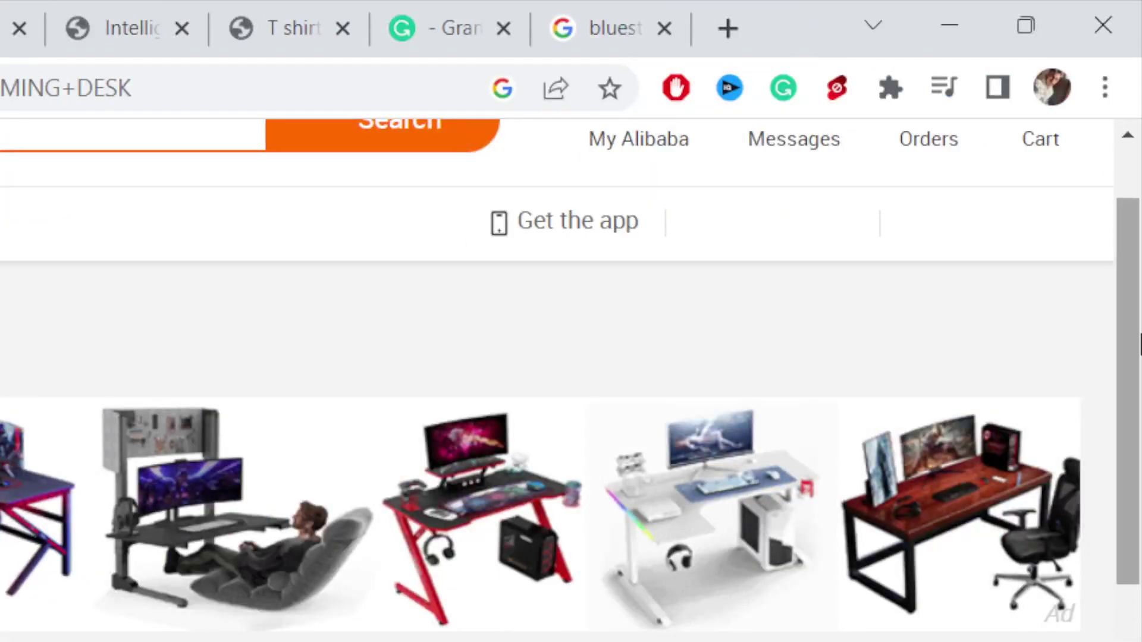
left_click_drag(1140, 334, 1141, 96)
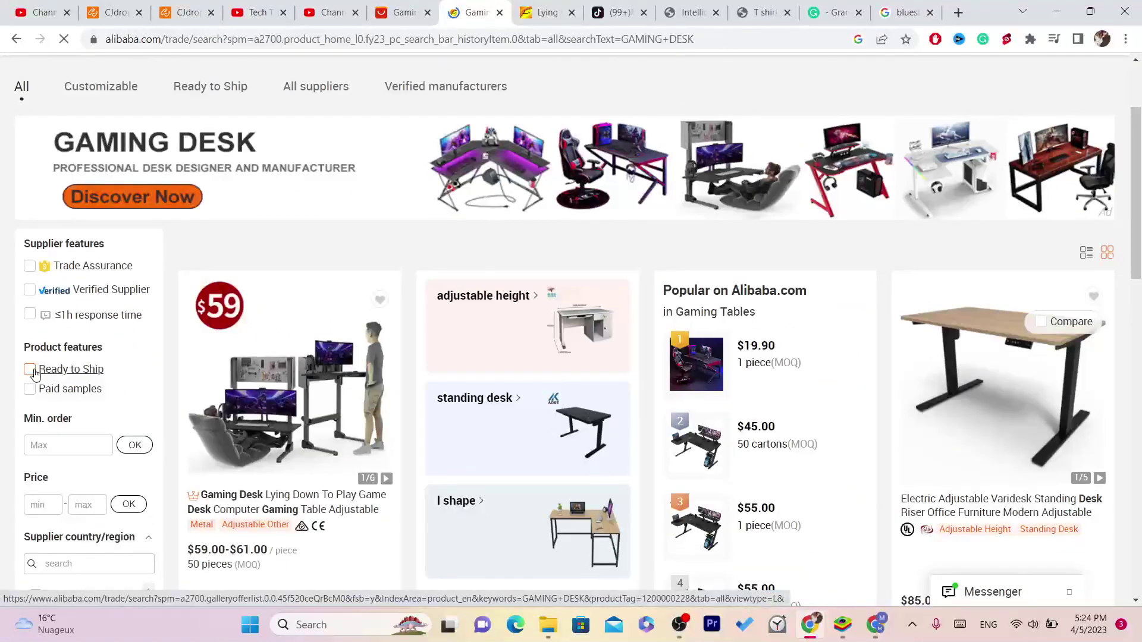
left_click(34, 371)
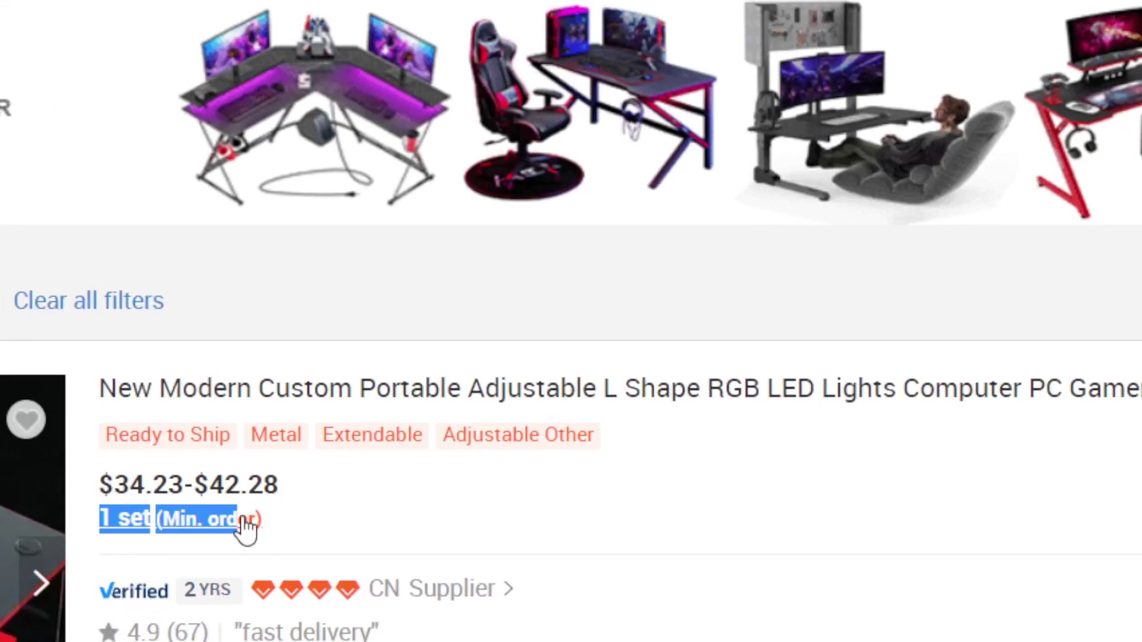
- Check the minimum order of the L-shape RGB LED gaming desk, set the black variant's quantity to 1, and start the order
left_click_drag(246, 527, 161, 544)
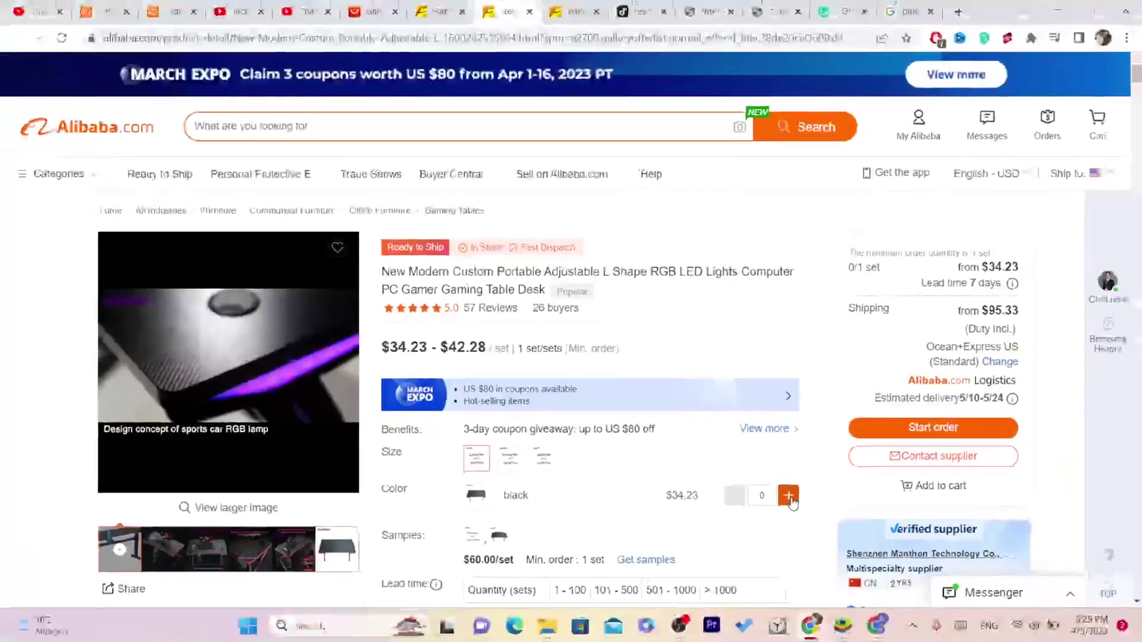
left_click(787, 494)
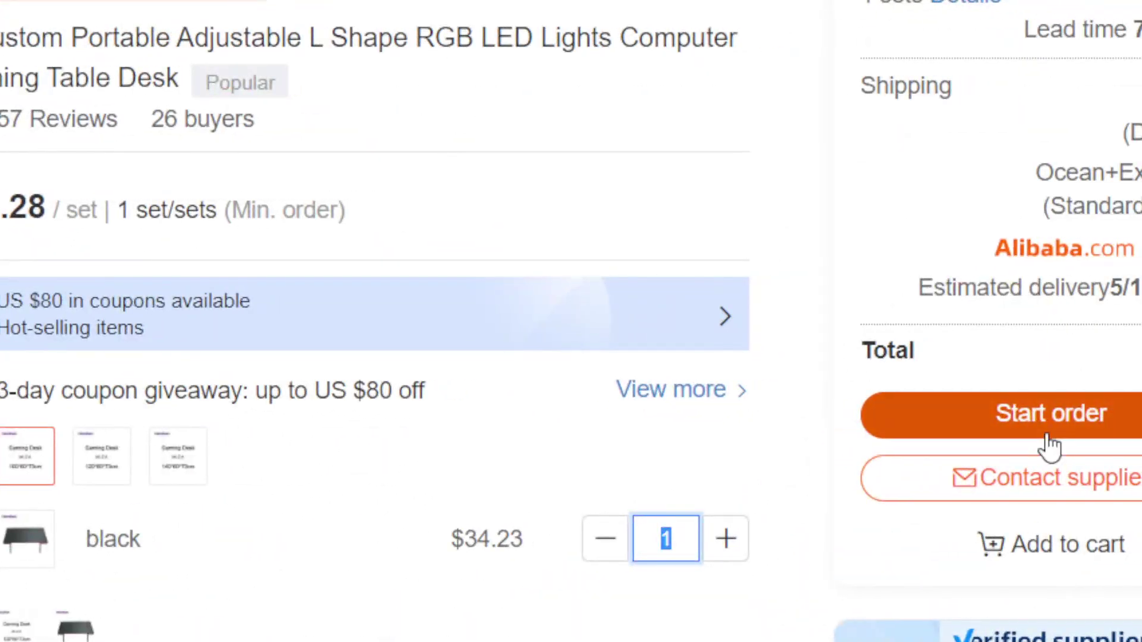
left_click(904, 433)
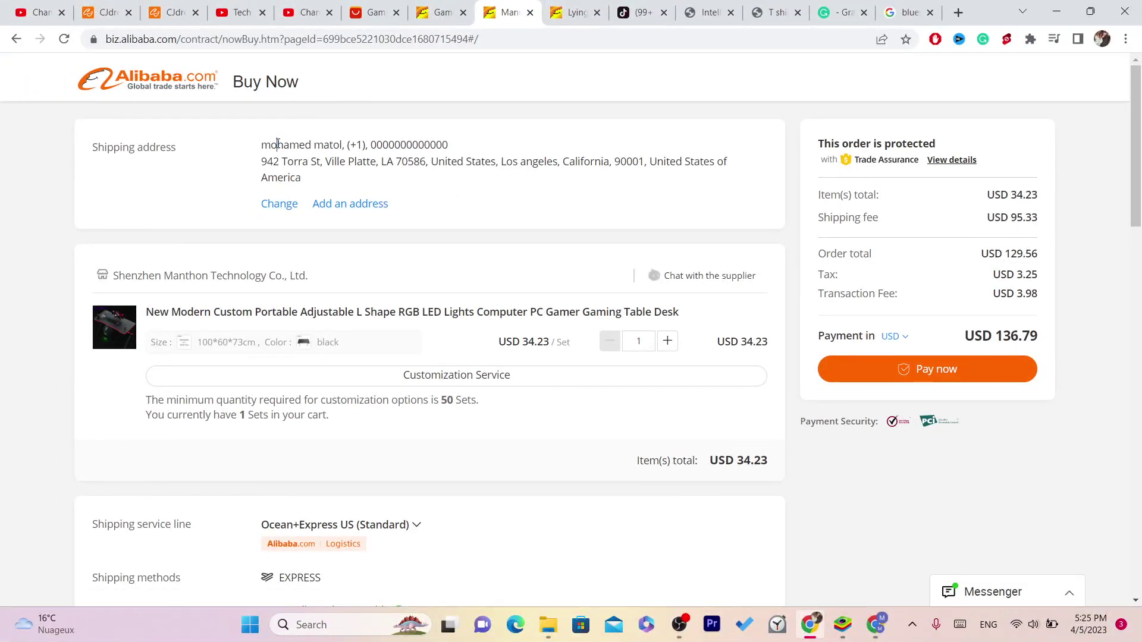
- Review the recipient details and shipping address on the Buy Now page
left_click_drag(277, 144, 519, 181)
left_click(319, 158)
left_click_drag(259, 168, 492, 168)
left_click(515, 162)
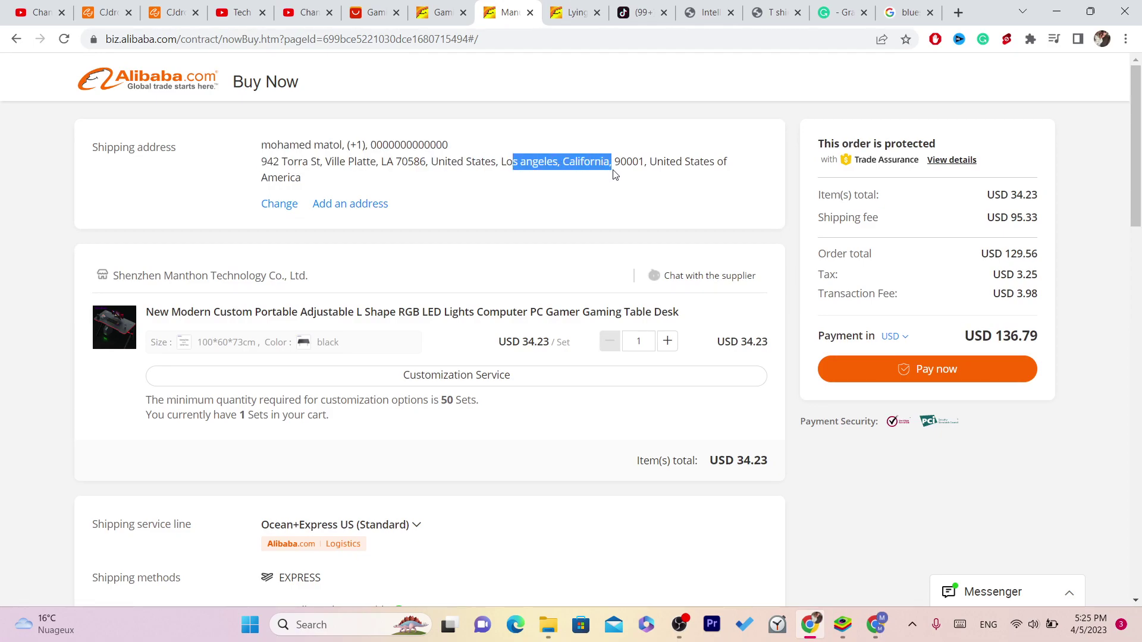
left_click_drag(615, 176, 625, 182)
- Fill in the credit/debit card payment details with the saved Mastercard, the cardholder's name, the expiration date and the CVV security code
left_click_drag(1140, 127, 1106, 389)
left_click(398, 174)
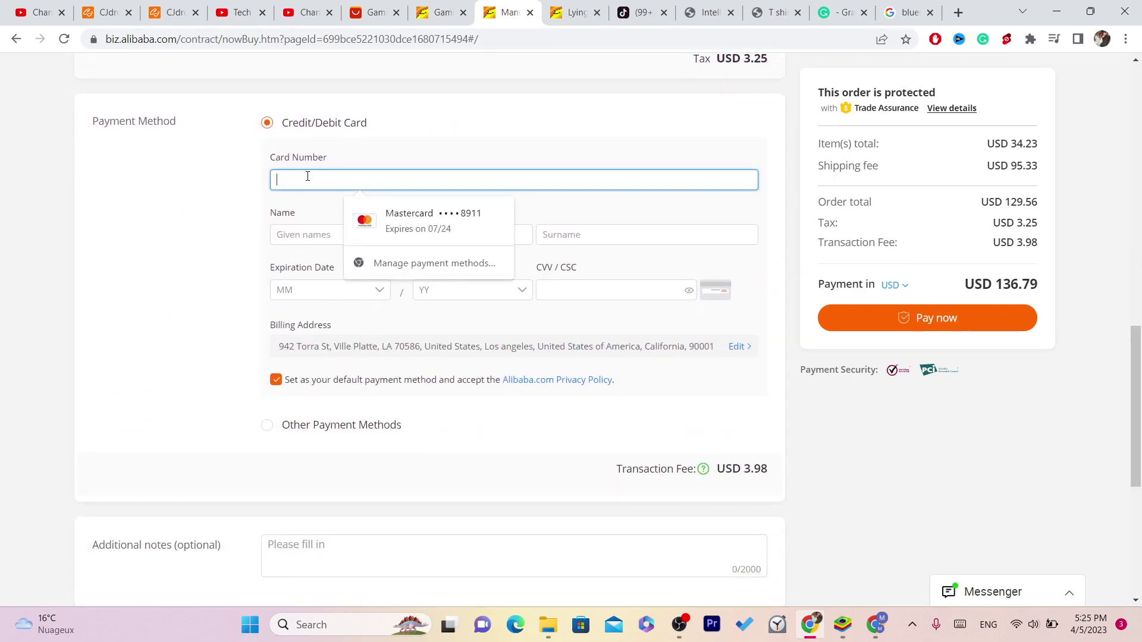
left_click(408, 241)
left_click(321, 291)
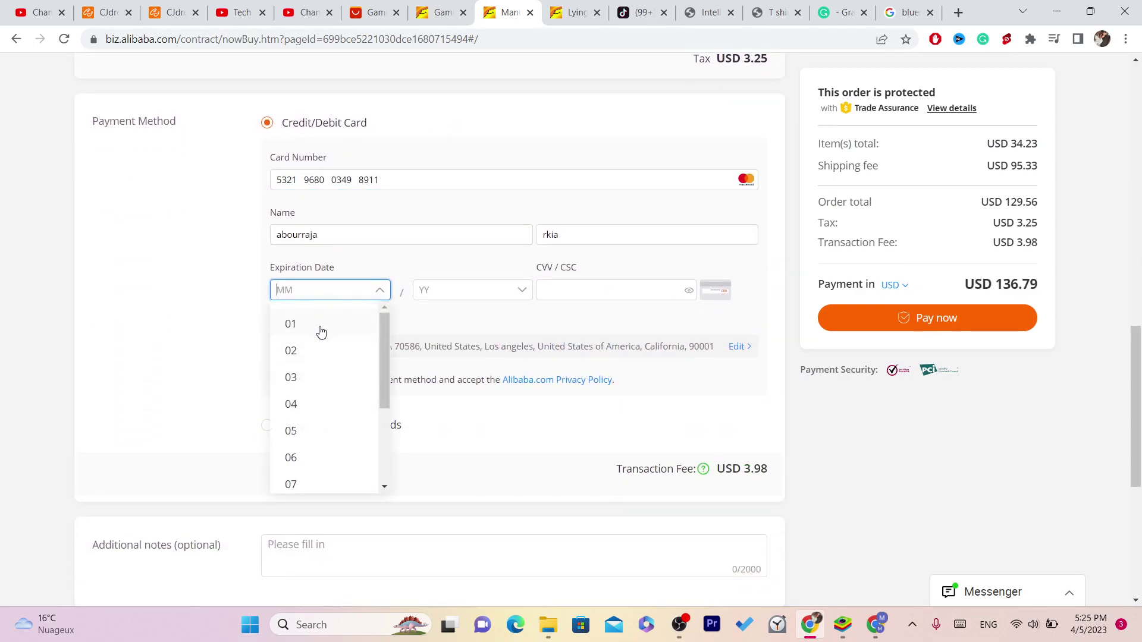
left_click(320, 334)
left_click(452, 291)
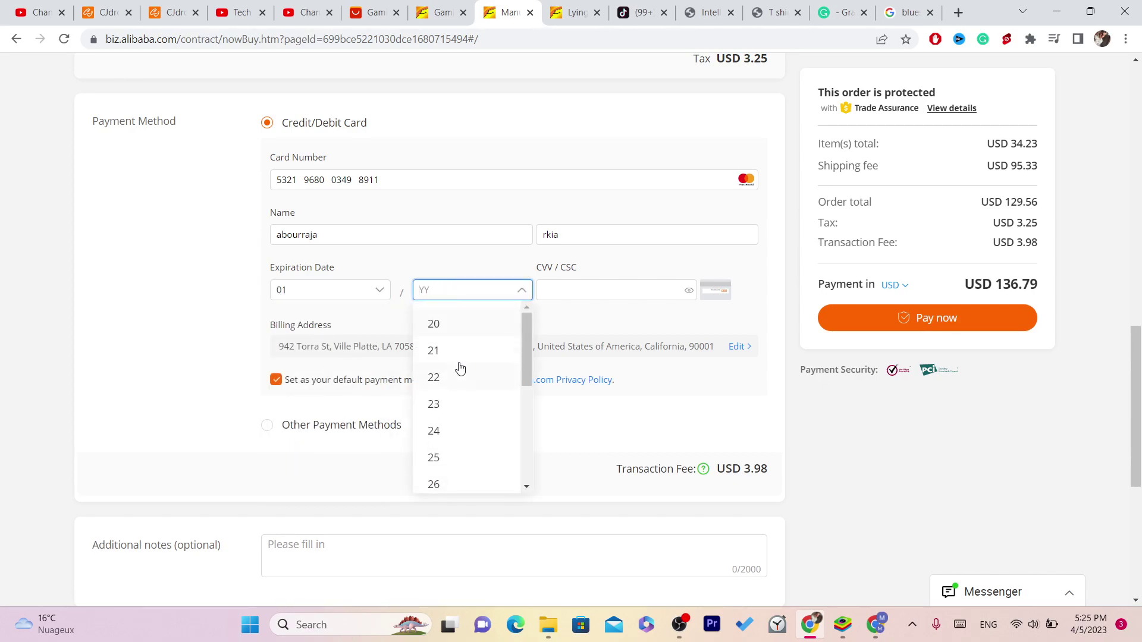
left_click(460, 368)
left_click(590, 290)
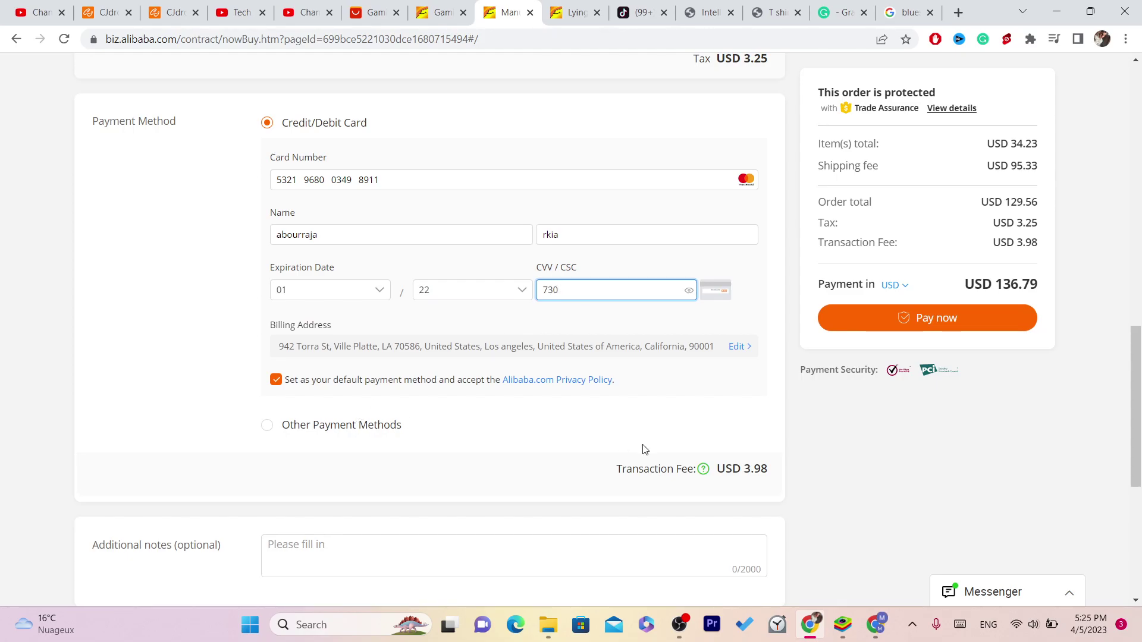
left_click_drag(1140, 402, 1140, 374)
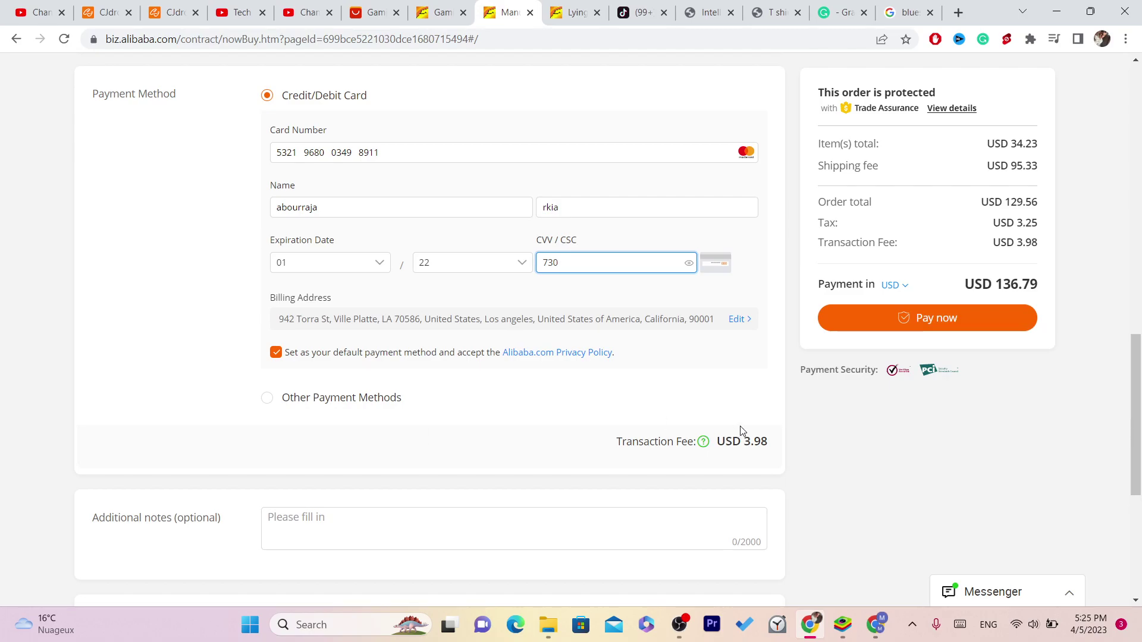
- Review the shipping, sales tax, card payment details and order cost summary on the checkout page against the gaming desk search results
left_click_drag(1135, 418, 1120, 337)
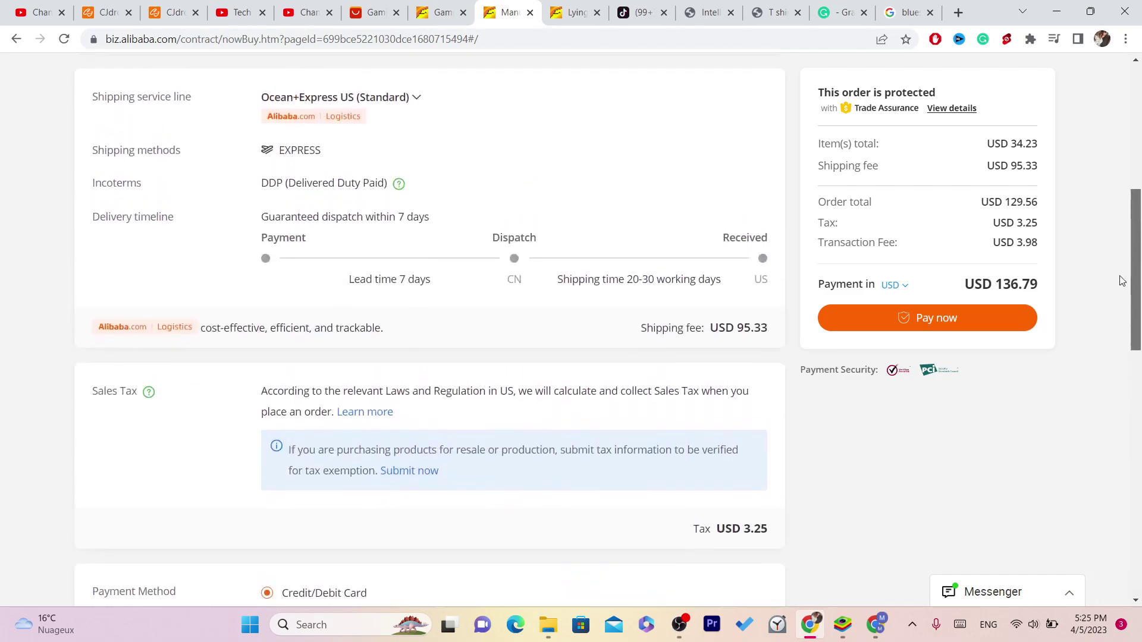
left_click_drag(1121, 279, 1133, 404)
triple_click(351, 242)
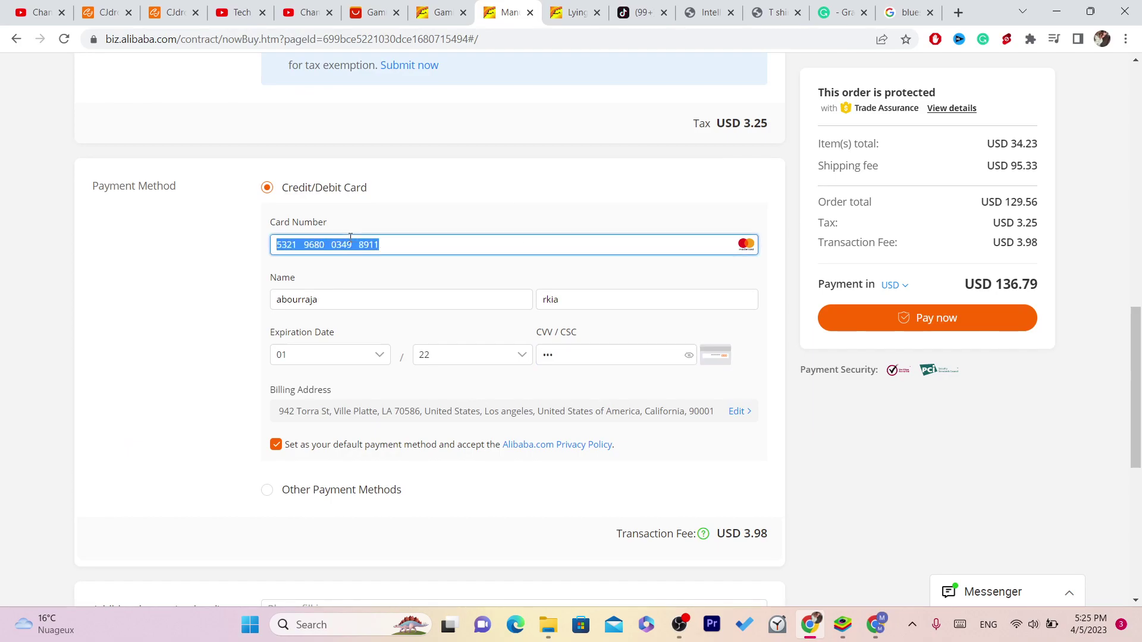
left_click(450, 7)
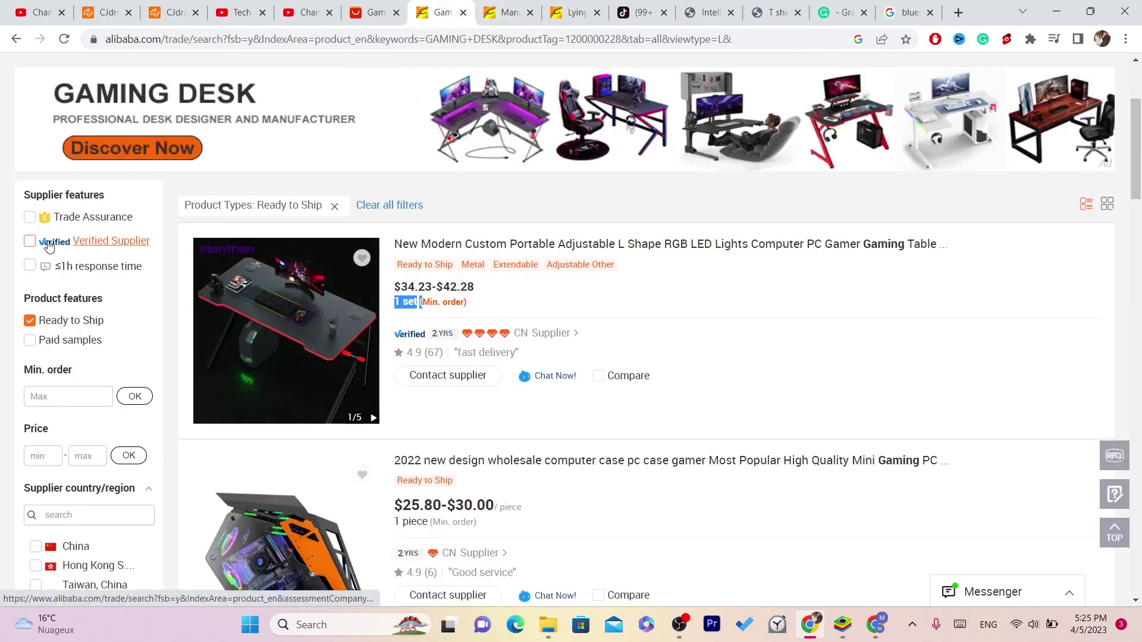
left_click(494, 7)
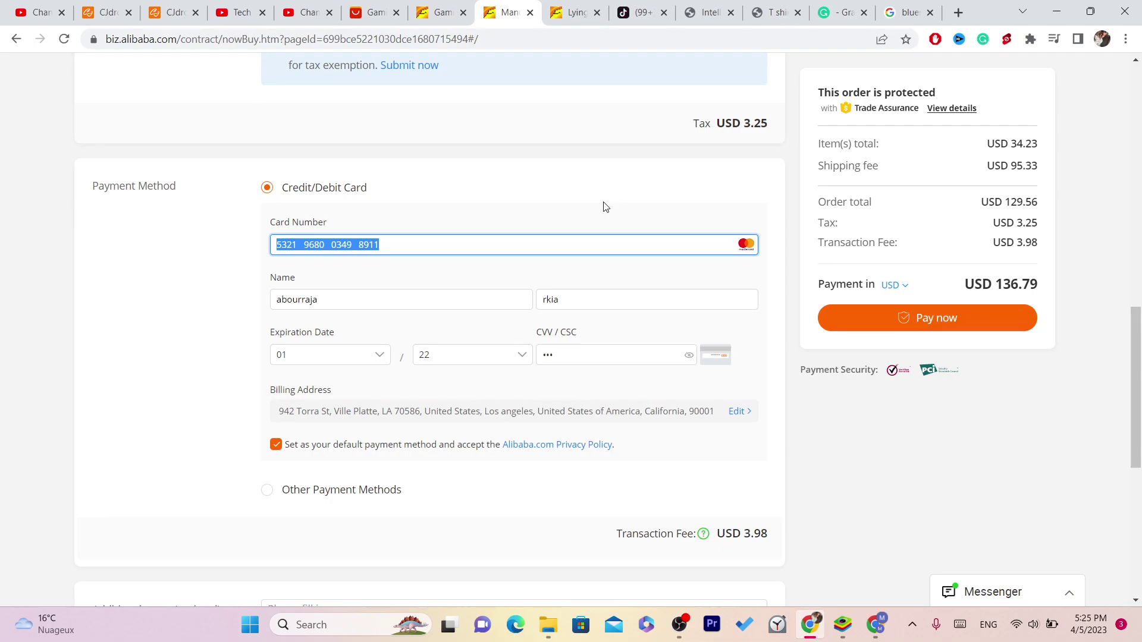
left_click(1040, 234)
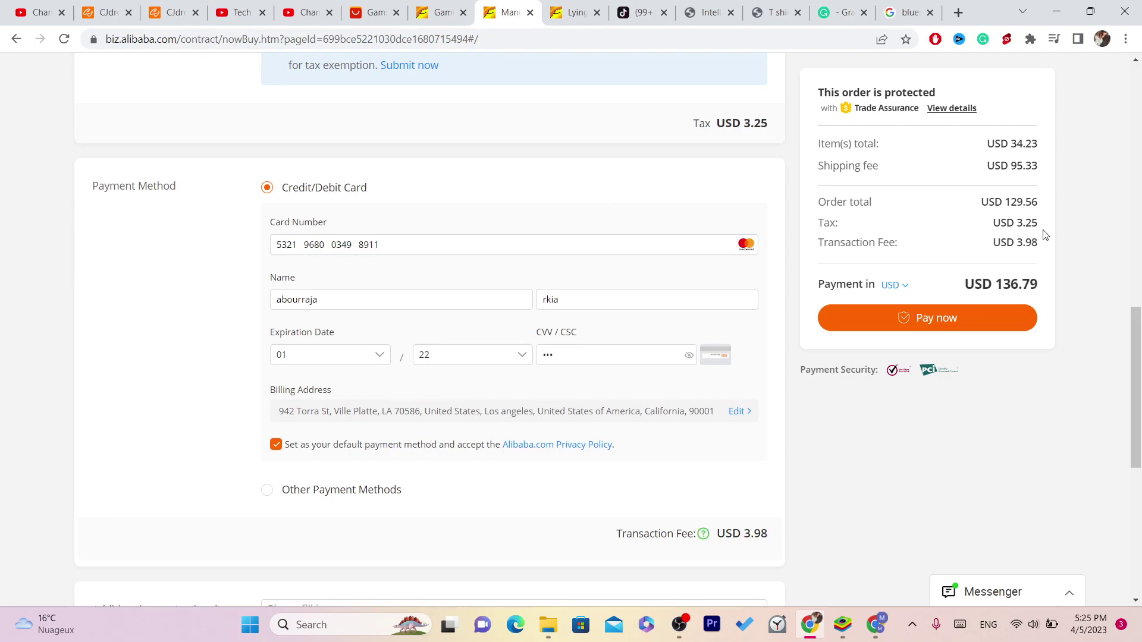
left_click_drag(1138, 339, 1140, 316)
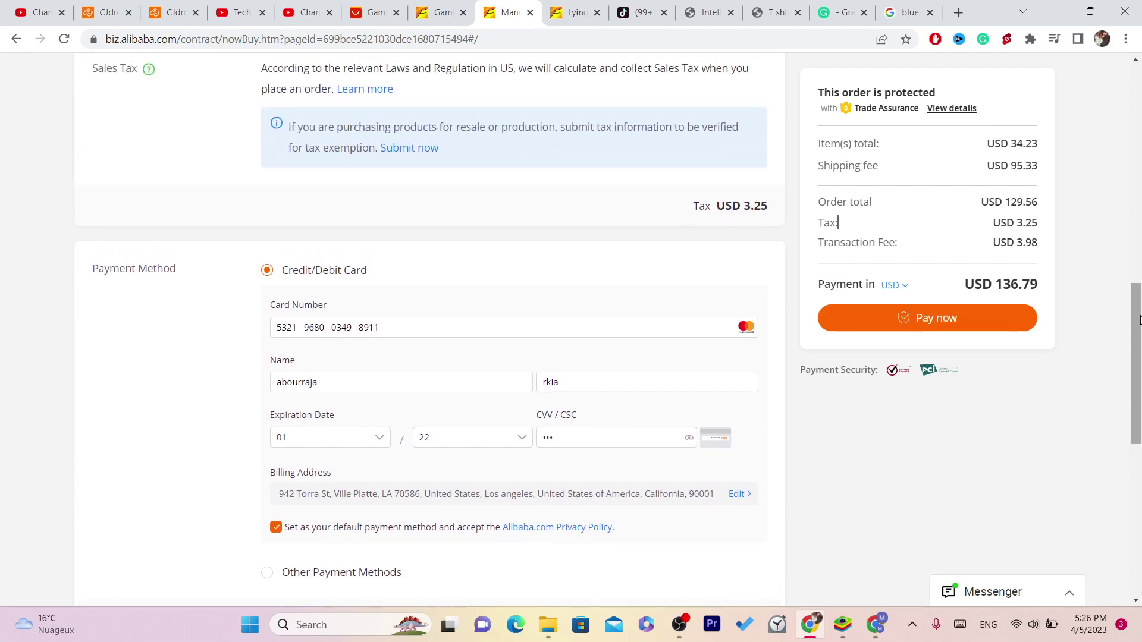
- Leave the gaming desk checkout page and go back to the Alibaba.com homepage
left_click_drag(1138, 321, 1139, 104)
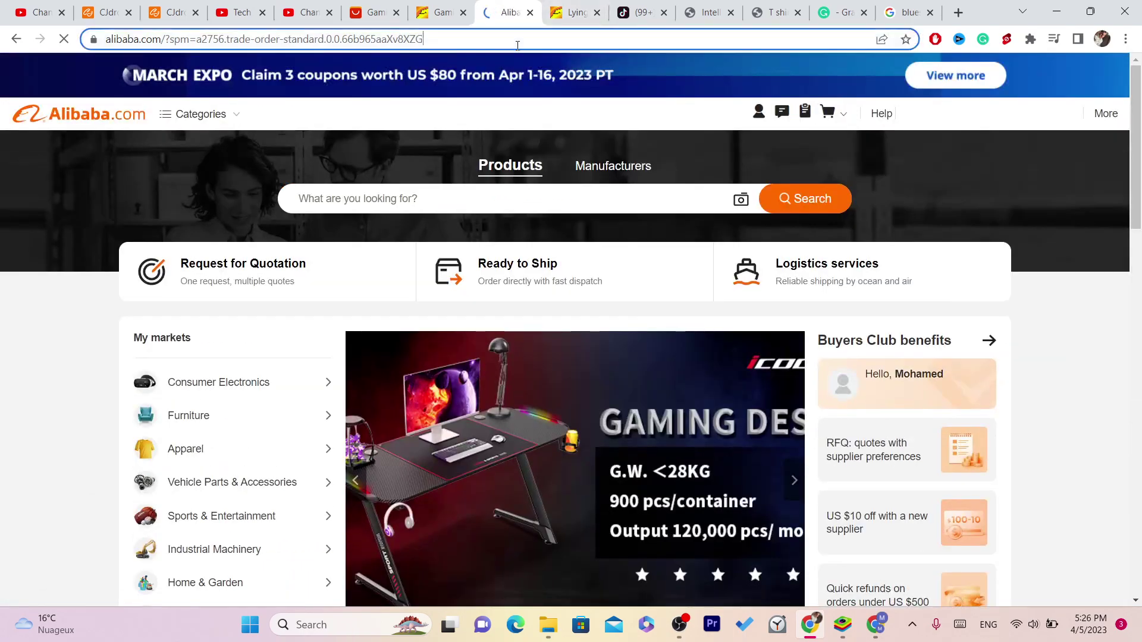
left_click(517, 39)
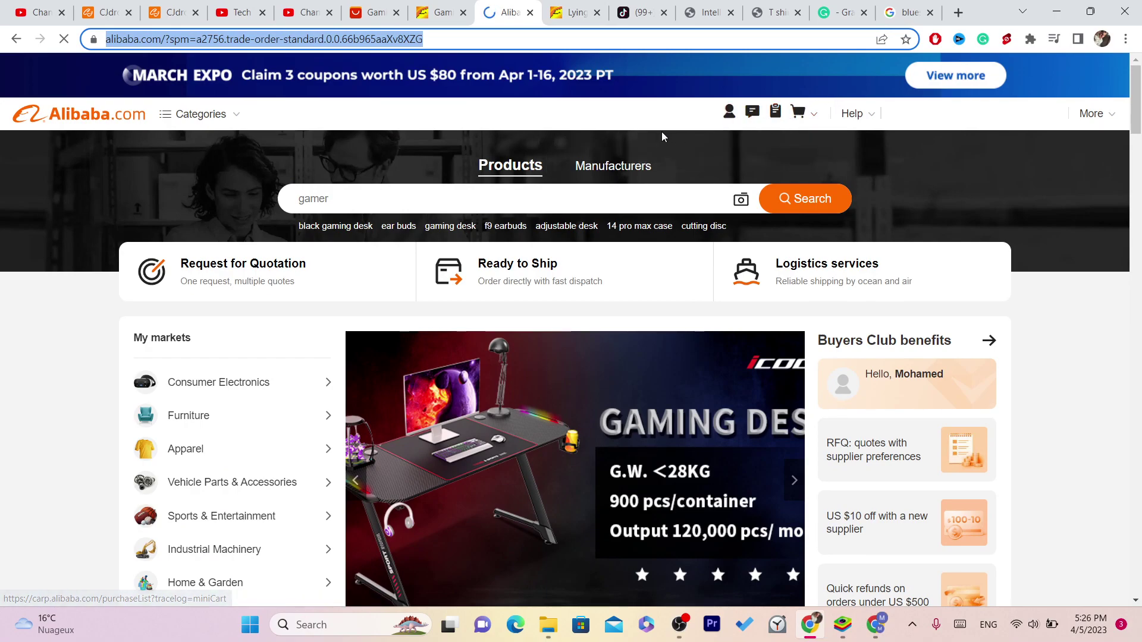
left_click(735, 115)
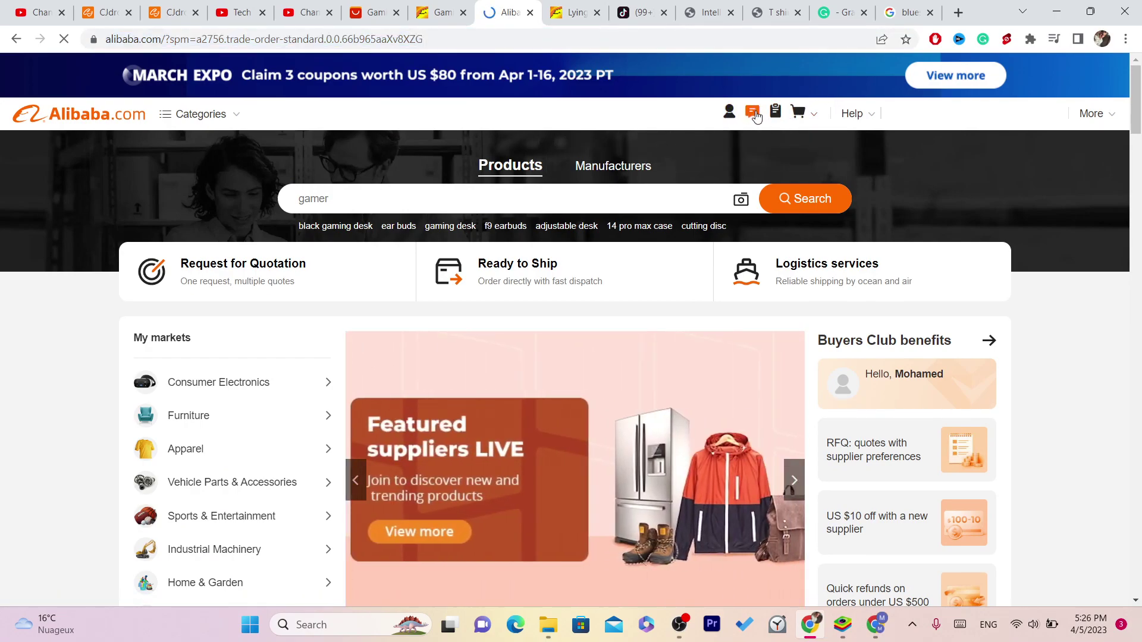
left_click(535, 39)
left_click(486, 34)
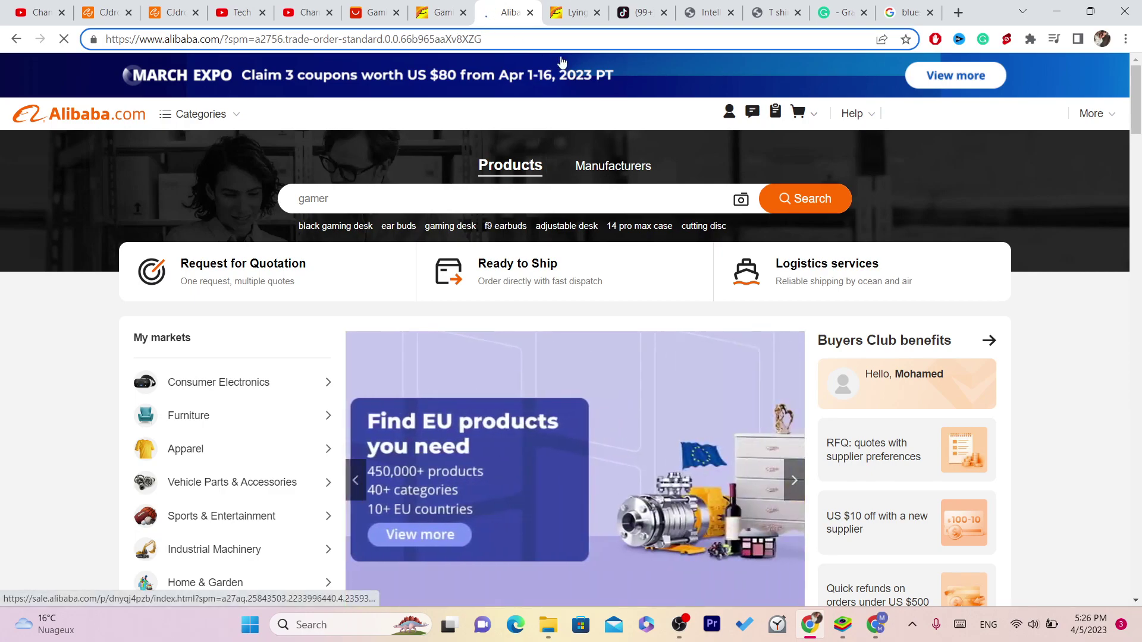
- Open the package tracking site 17track.net/en in place of the lying-down gaming desk product page
left_click(571, 12)
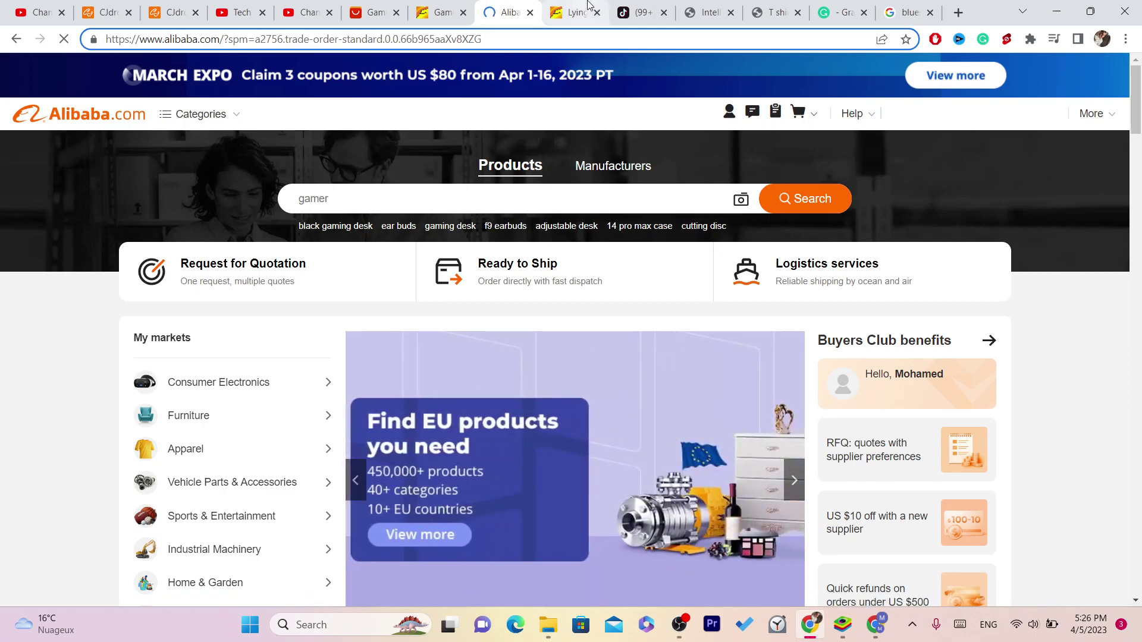
left_click(575, 39)
triple_click(574, 38)
type("17track.net/en")
key("Return")
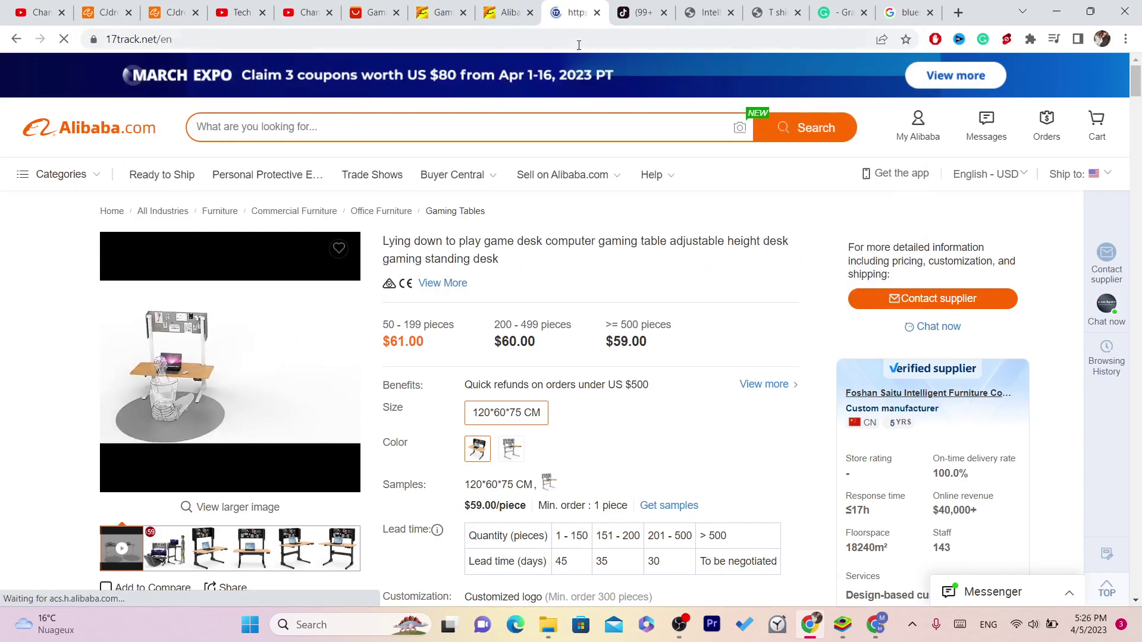
- Enter the sample text "HOW TO ADD YOUR SHOPIFY STORE LINK TO TIKTOK (2023 UPDATED)" as the first entry in the tracking number box
left_click(448, 310)
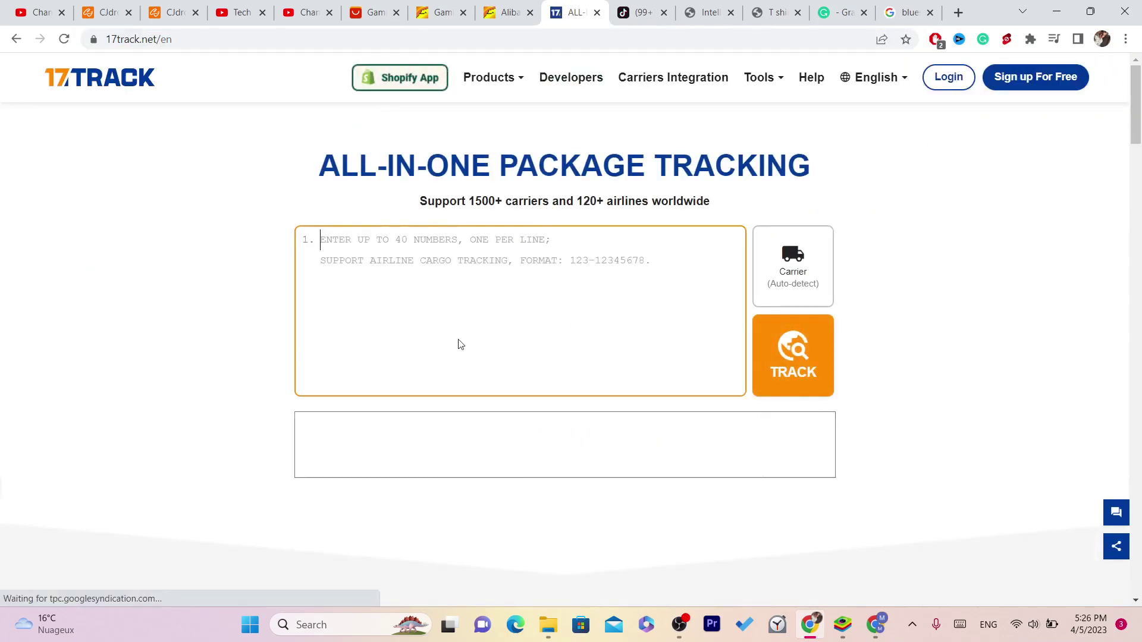
type("HOW TO ADD YOUR SHOPIFY STORE LINK TO TIKTOK (2023 UPDATED)")
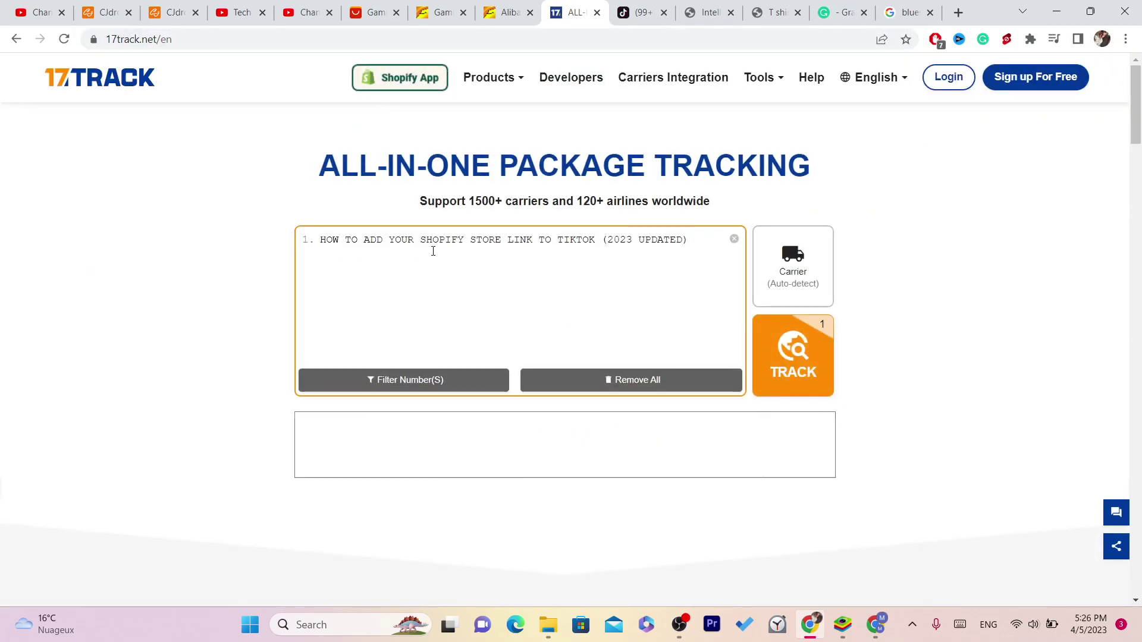
triple_click(507, 248)
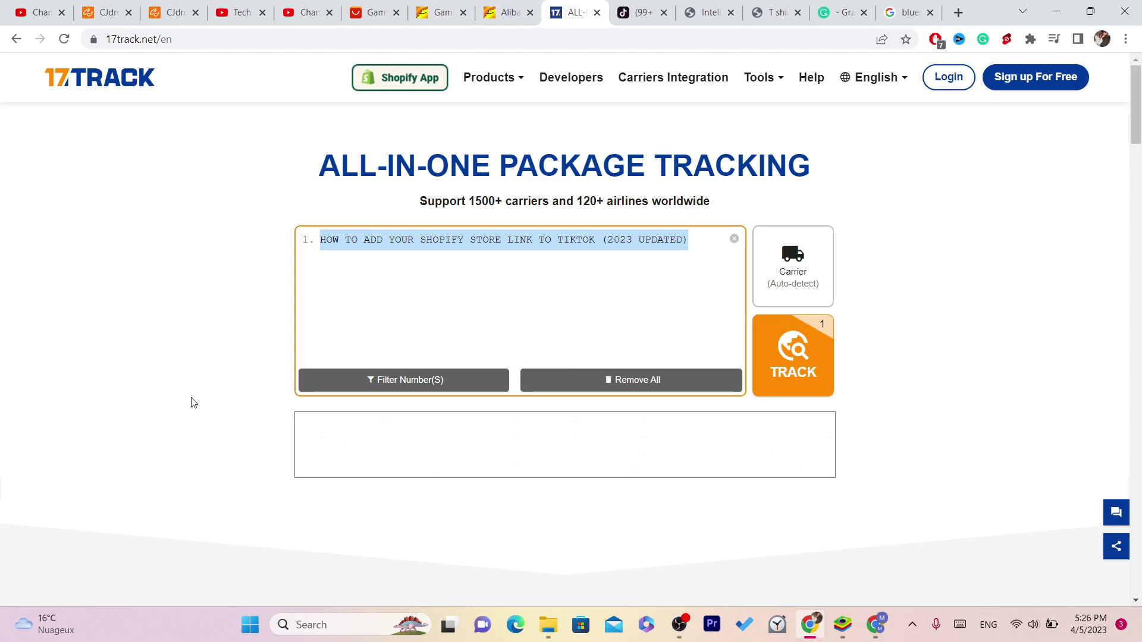
triple_click(607, 162)
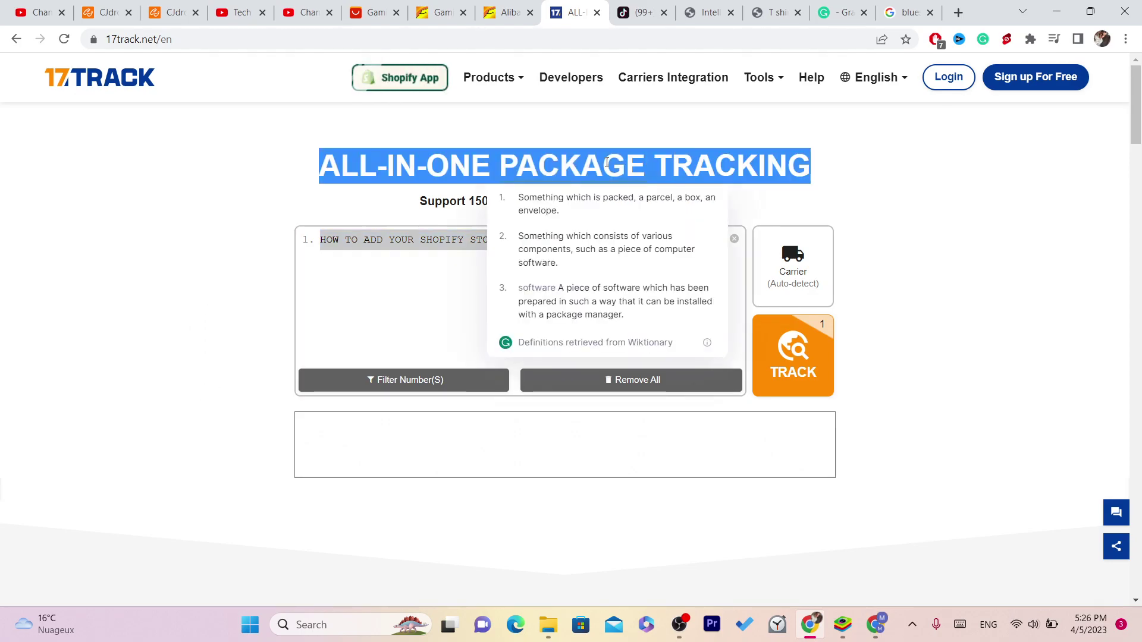